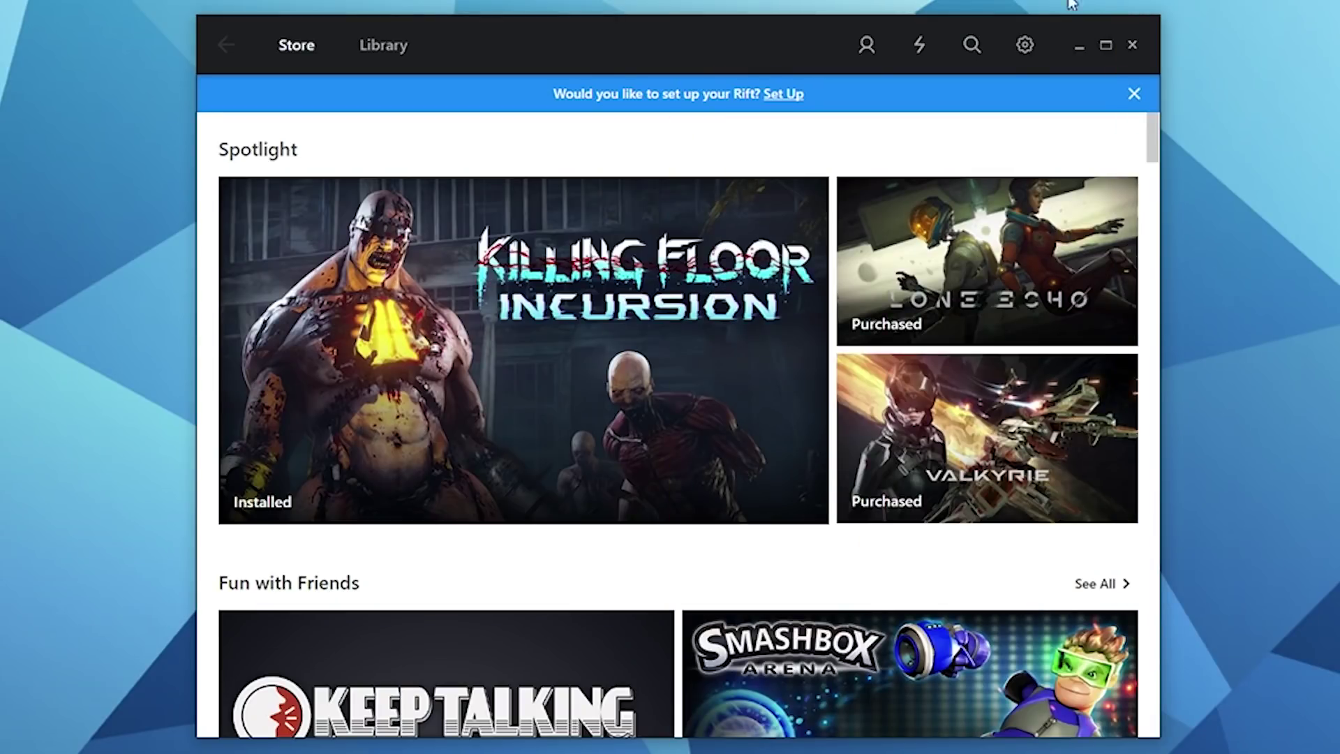
Check the Oculus app version at the end of the General settings
{"action": "left_click", "coordinate": [1025, 45]}
{"action": "left_click", "coordinate": [1013, 103]}
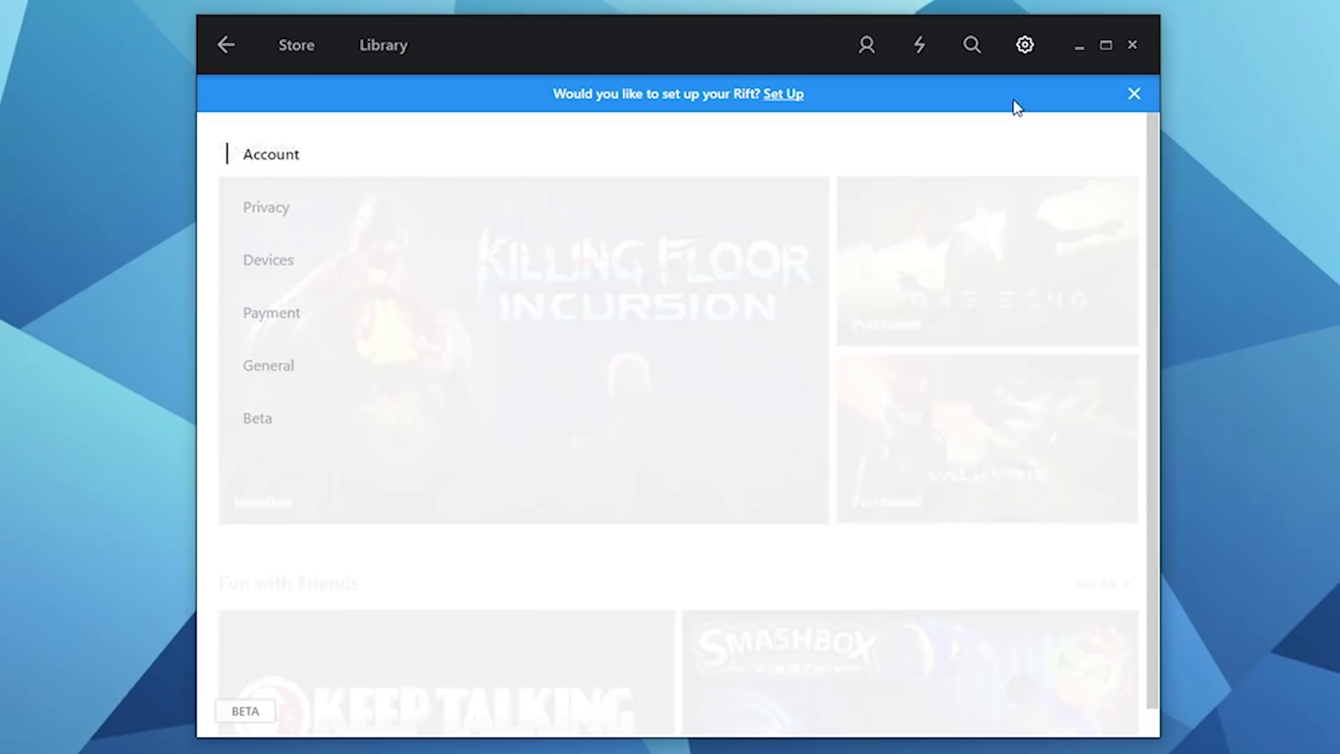
{"action": "left_click", "coordinate": [265, 371]}
{"action": "scroll", "coordinate": [709, 389], "scroll_direction": "down", "scroll_amount": 2}
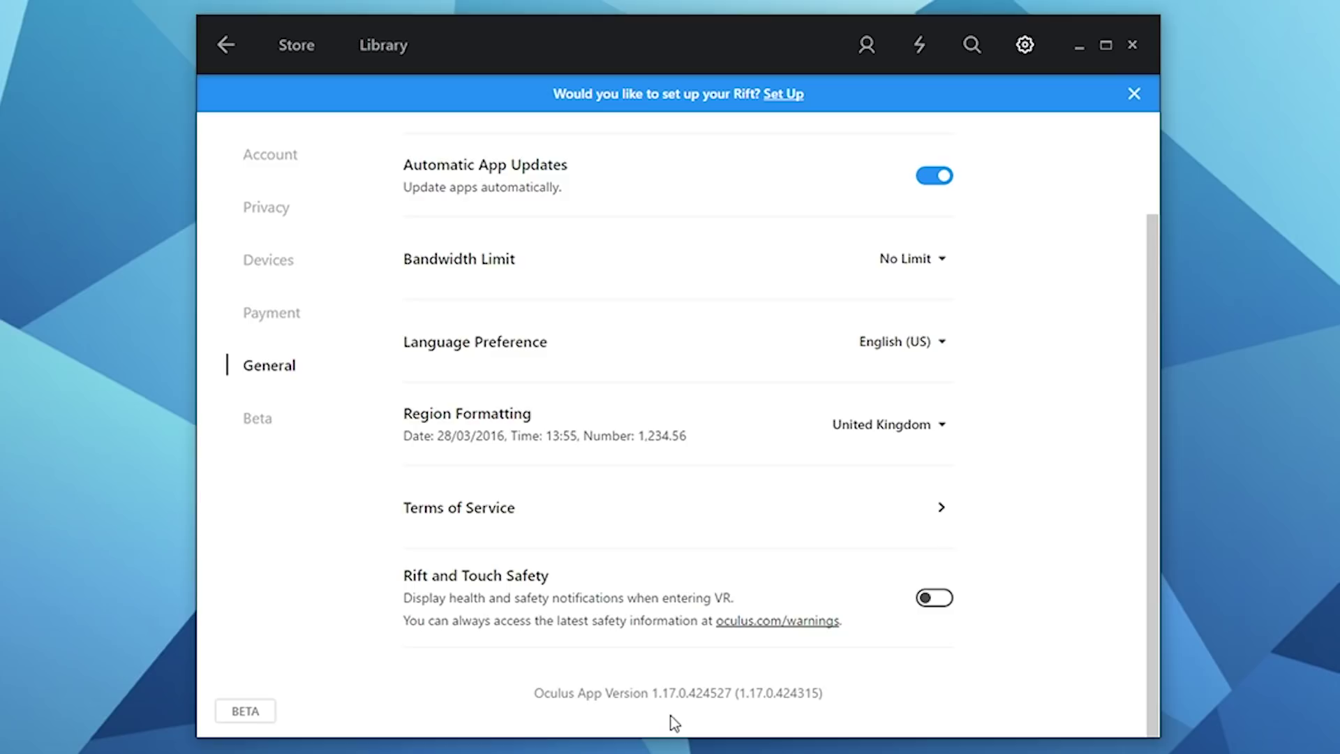
{"action": "scroll", "coordinate": [673, 722], "scroll_direction": "up", "scroll_amount": 2}
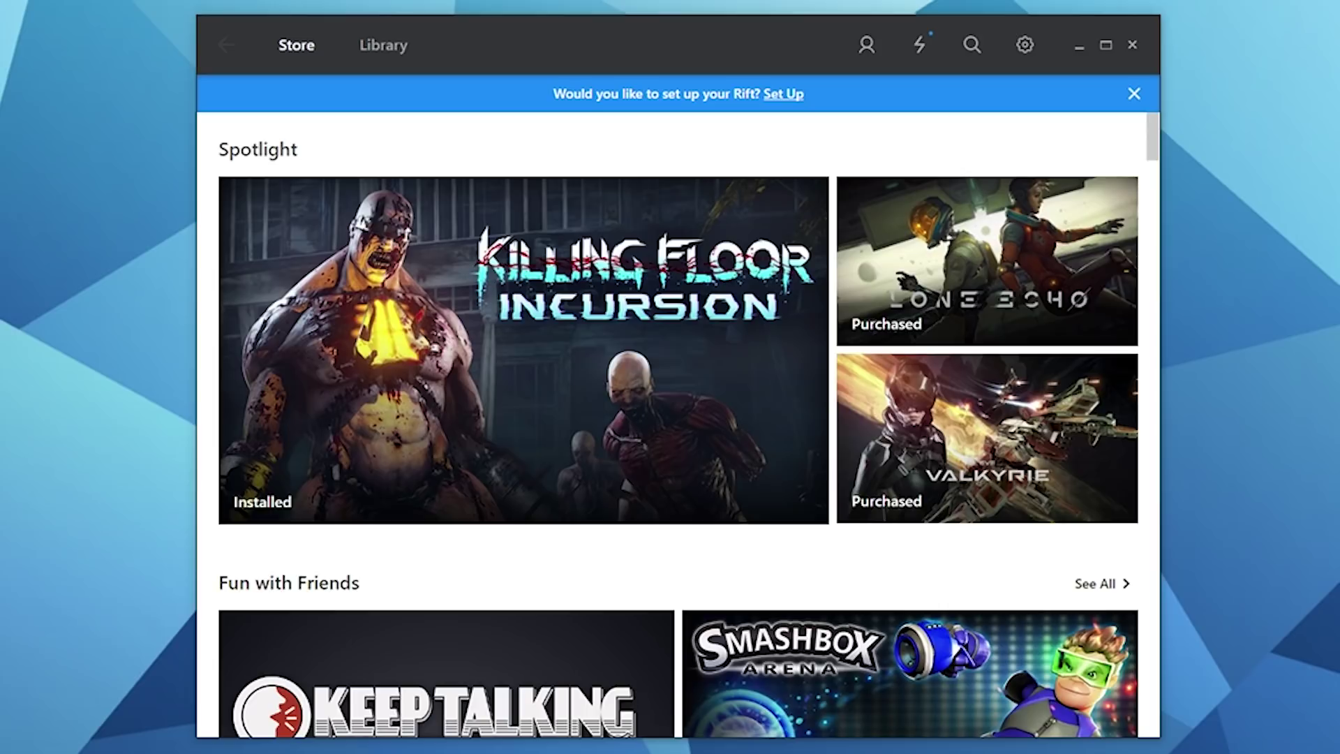
Open the app library and view its filter options
{"action": "left_click", "coordinate": [384, 48]}
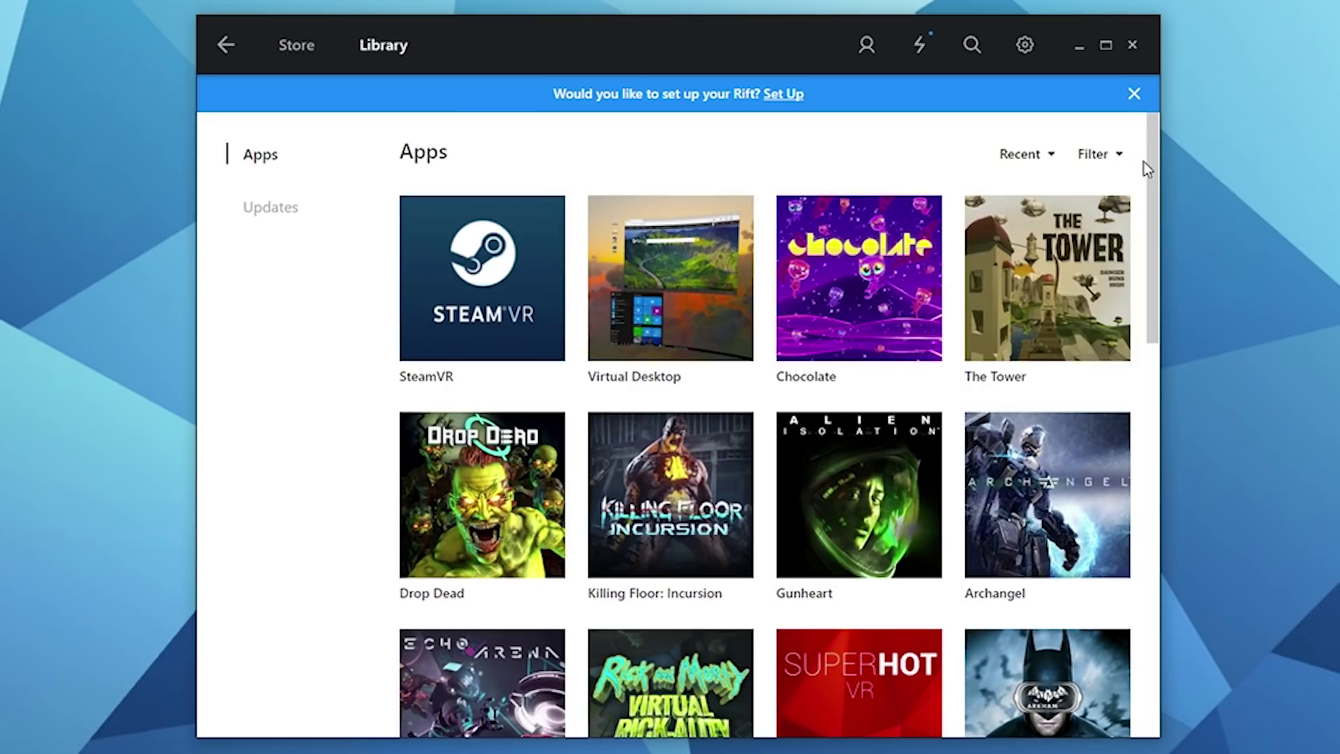
{"action": "left_click", "coordinate": [1108, 156]}
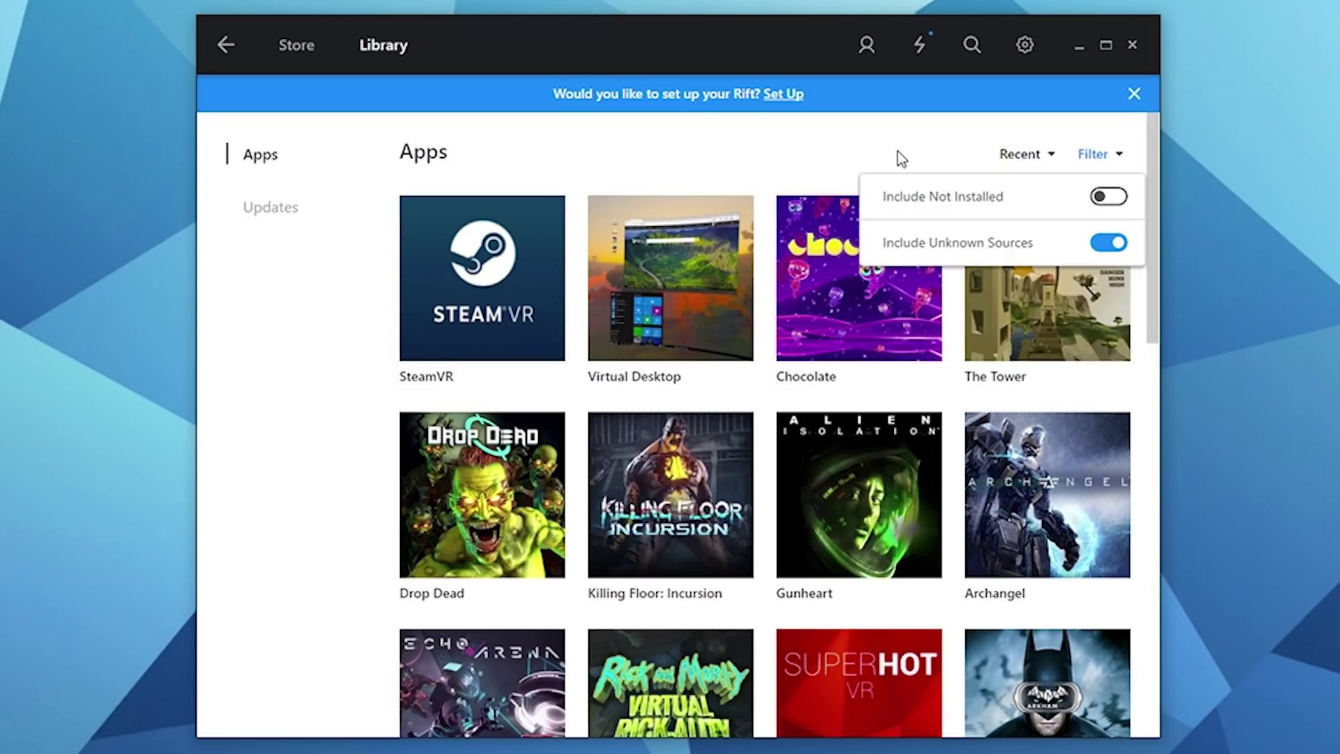
{"action": "left_click", "coordinate": [897, 151]}
Exclude apps from unknown sources in the library and look through the filtered list
{"action": "left_click", "coordinate": [1108, 159]}
{"action": "left_click", "coordinate": [1108, 242]}
{"action": "scroll", "coordinate": [556, 335], "scroll_direction": "down", "scroll_amount": 10}
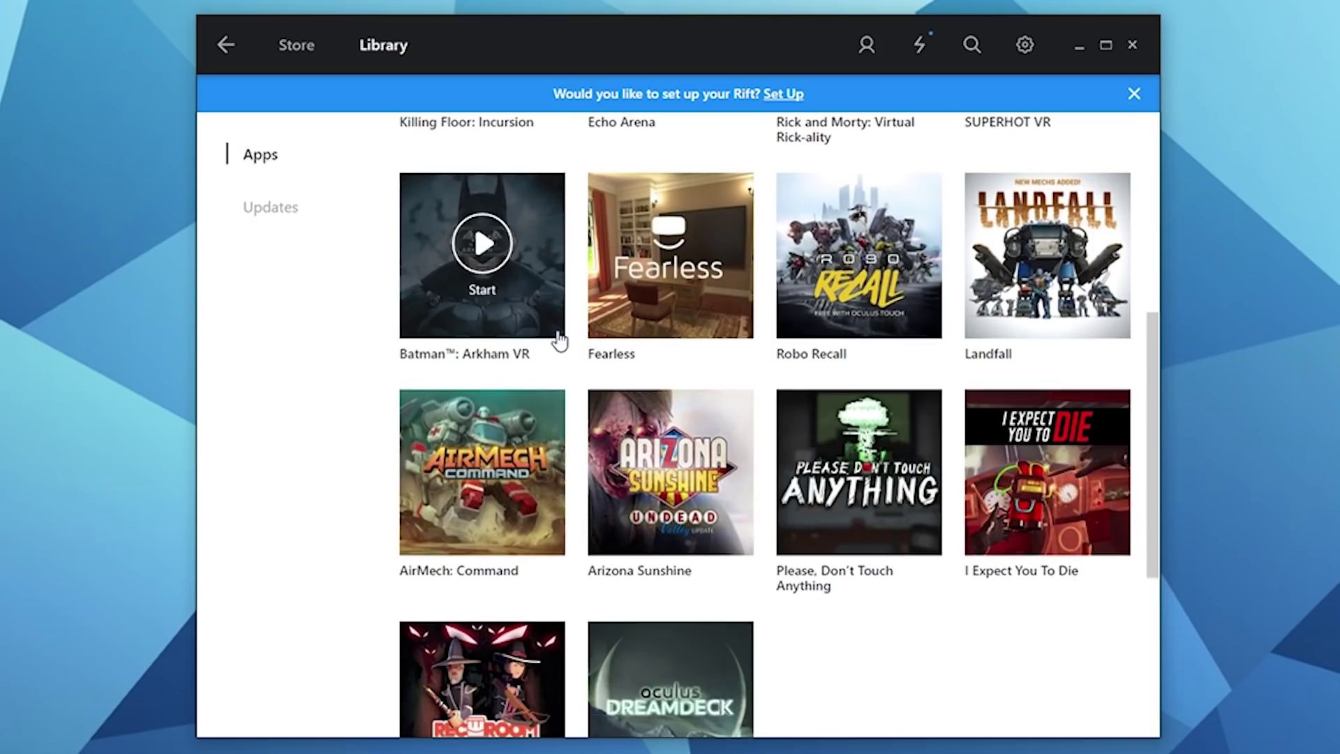
{"action": "scroll", "coordinate": [963, 418], "scroll_direction": "up", "scroll_amount": 10}
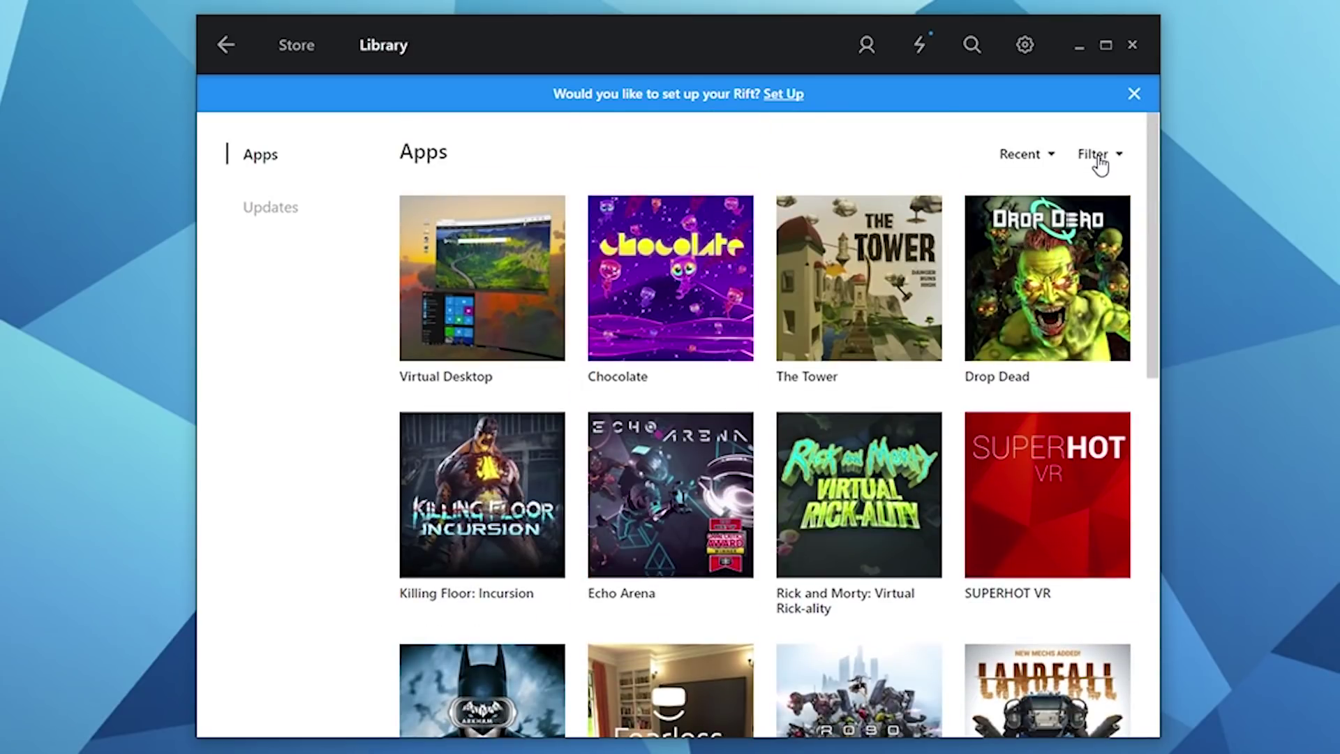
Turn Include Unknown Sources back on in the library filter and look through the full app list
{"action": "left_click", "coordinate": [1099, 155]}
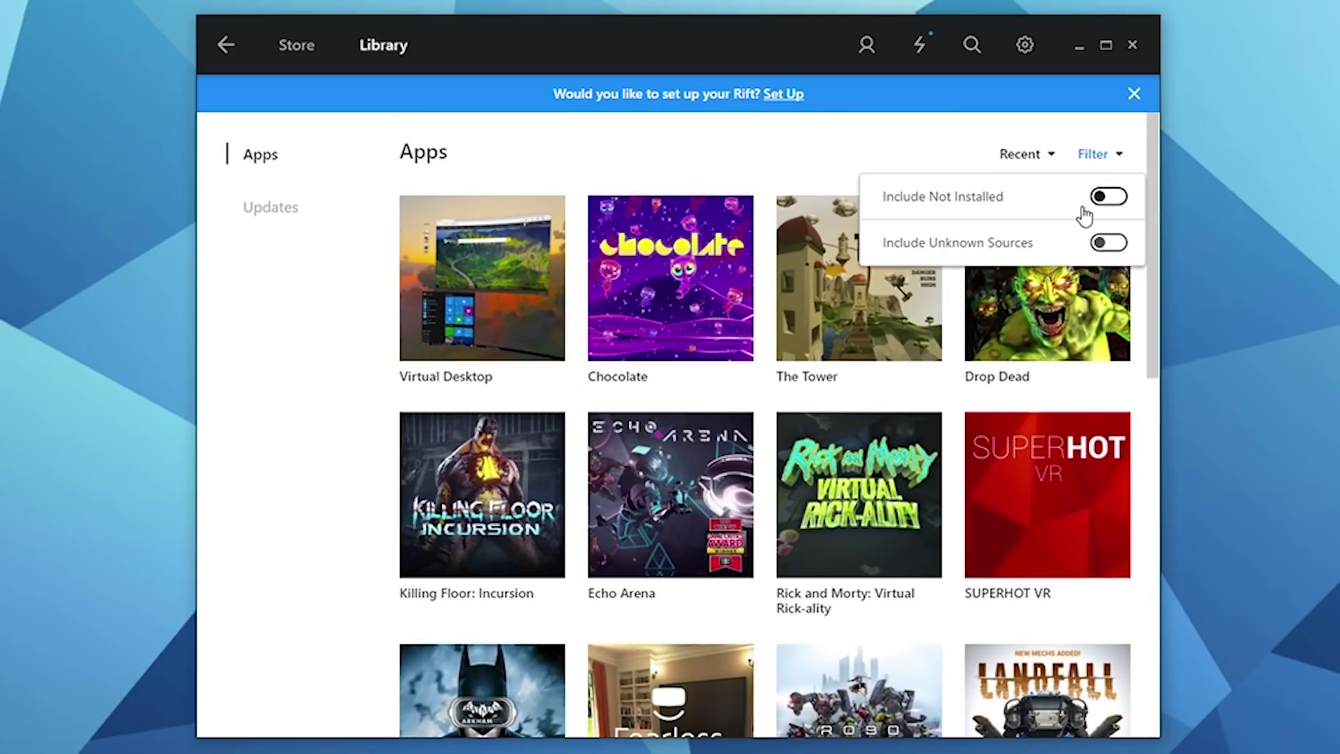
{"action": "left_click", "coordinate": [1109, 240]}
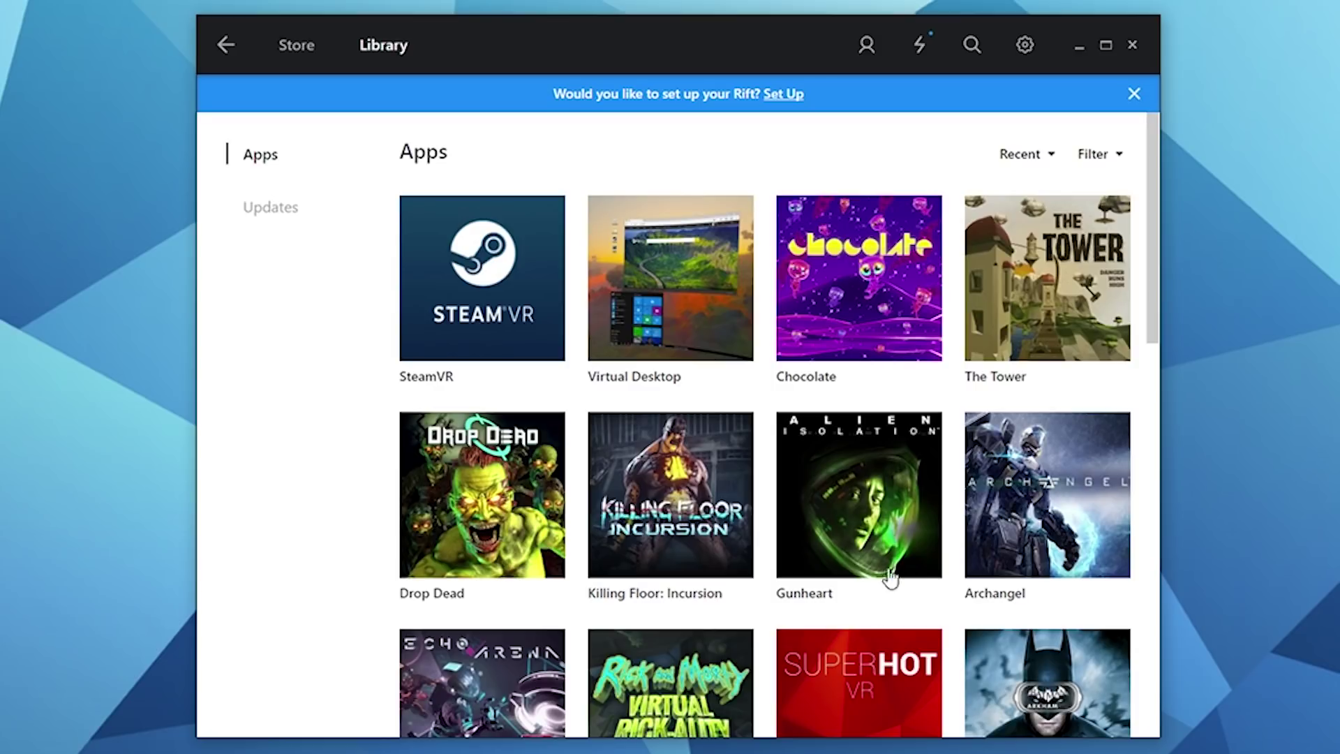
{"action": "left_click", "coordinate": [1088, 154]}
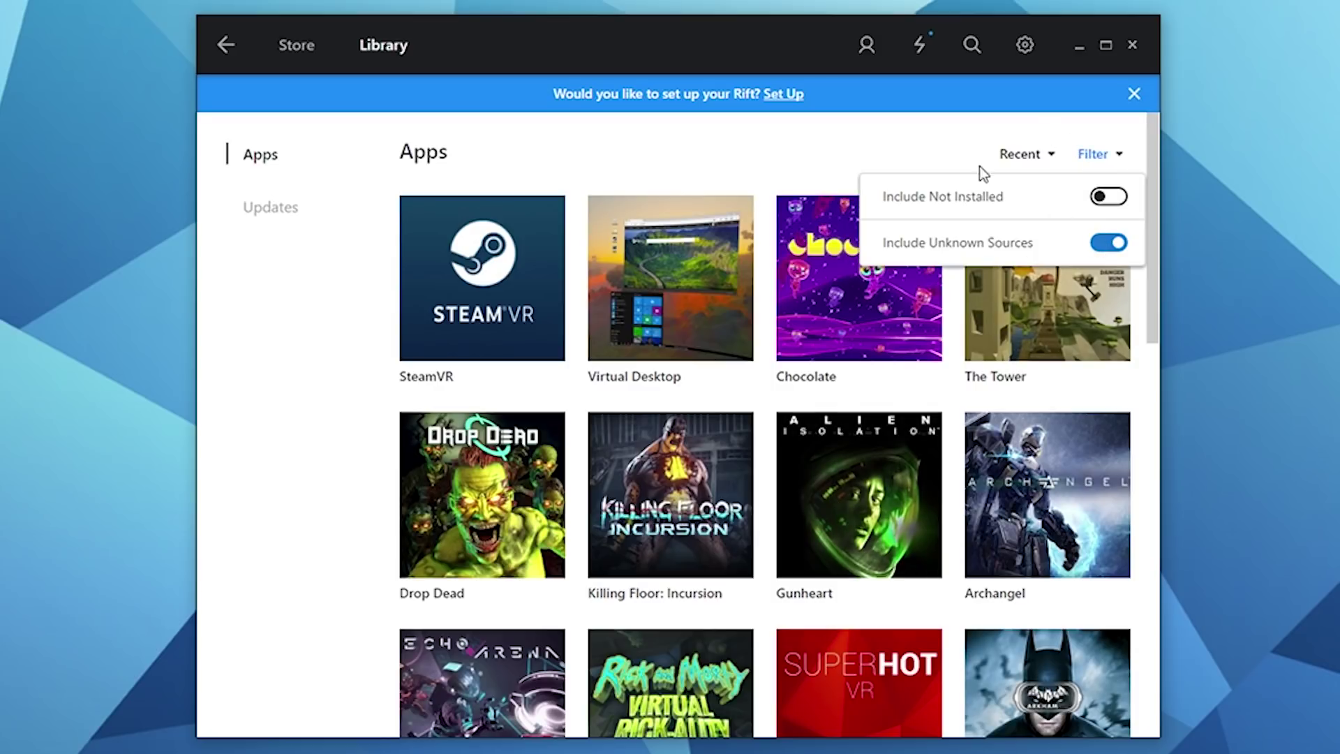
{"action": "left_click", "coordinate": [926, 148]}
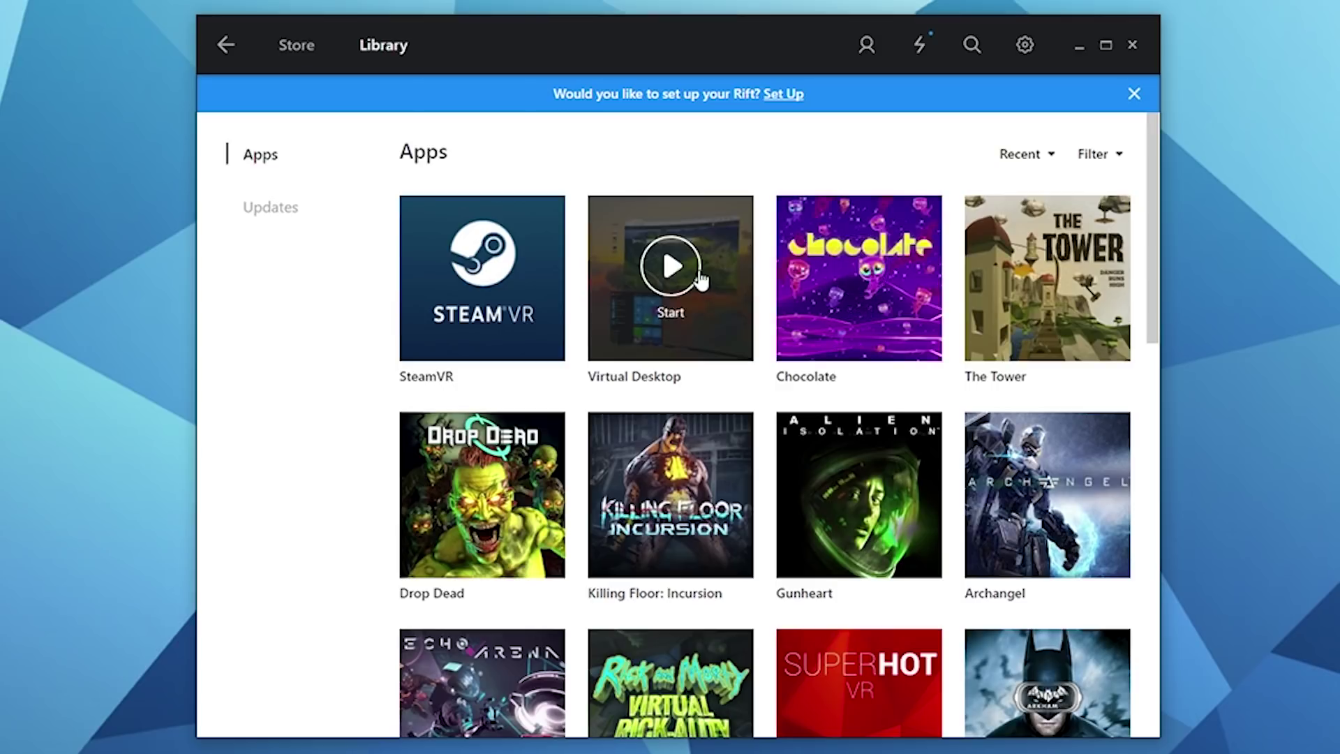
{"action": "scroll", "coordinate": [666, 279], "scroll_direction": "down", "scroll_amount": 10}
{"action": "scroll", "coordinate": [701, 281], "scroll_direction": "up", "scroll_amount": 10}
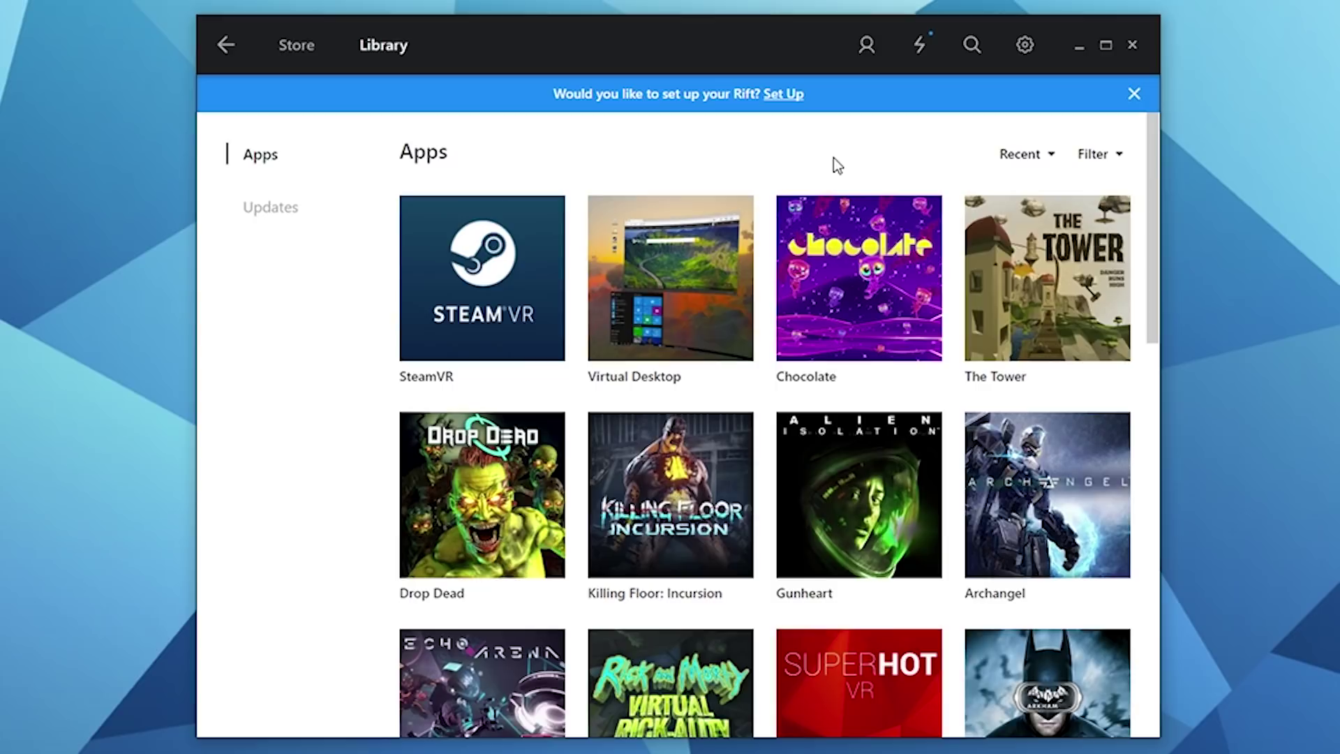
Switch to Steam, find SteamVR in the library's Tools list and bring up its available actions
{"action": "mouse_move", "coordinate": [836, 288]}
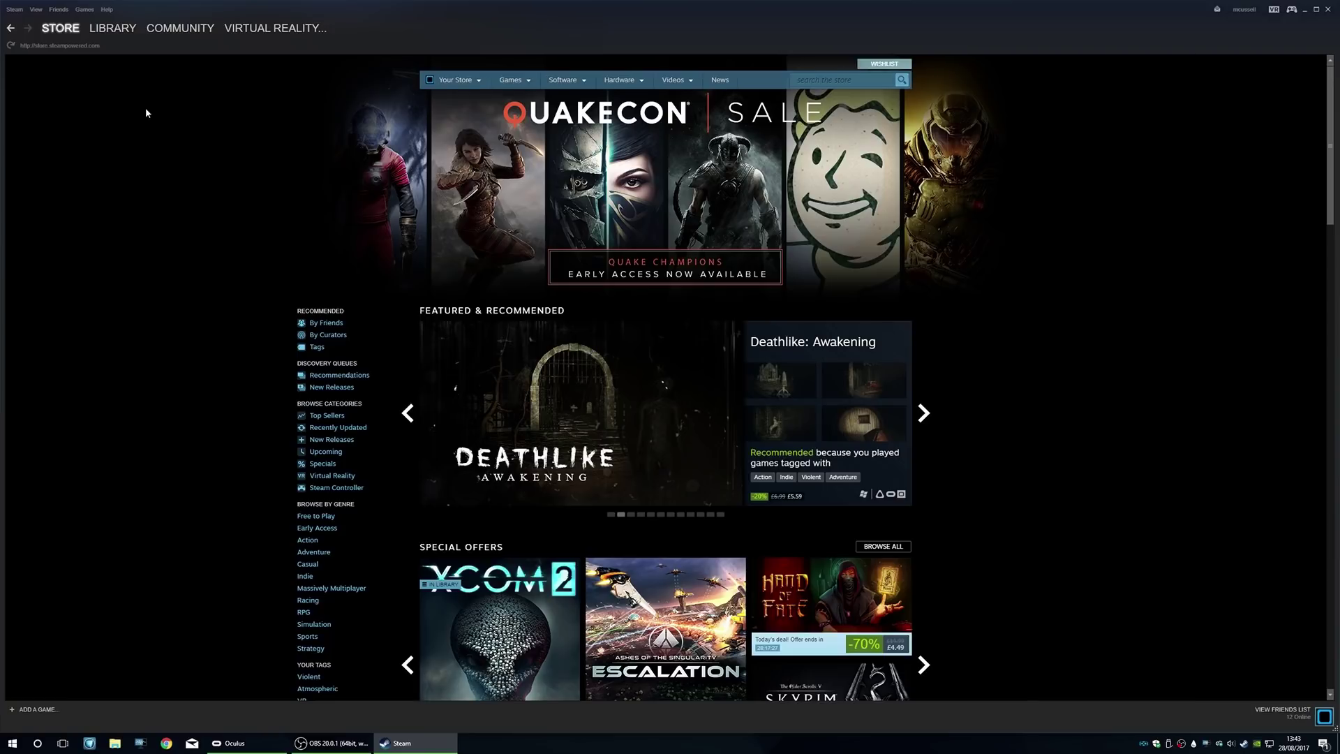
{"action": "left_click", "coordinate": [121, 30]}
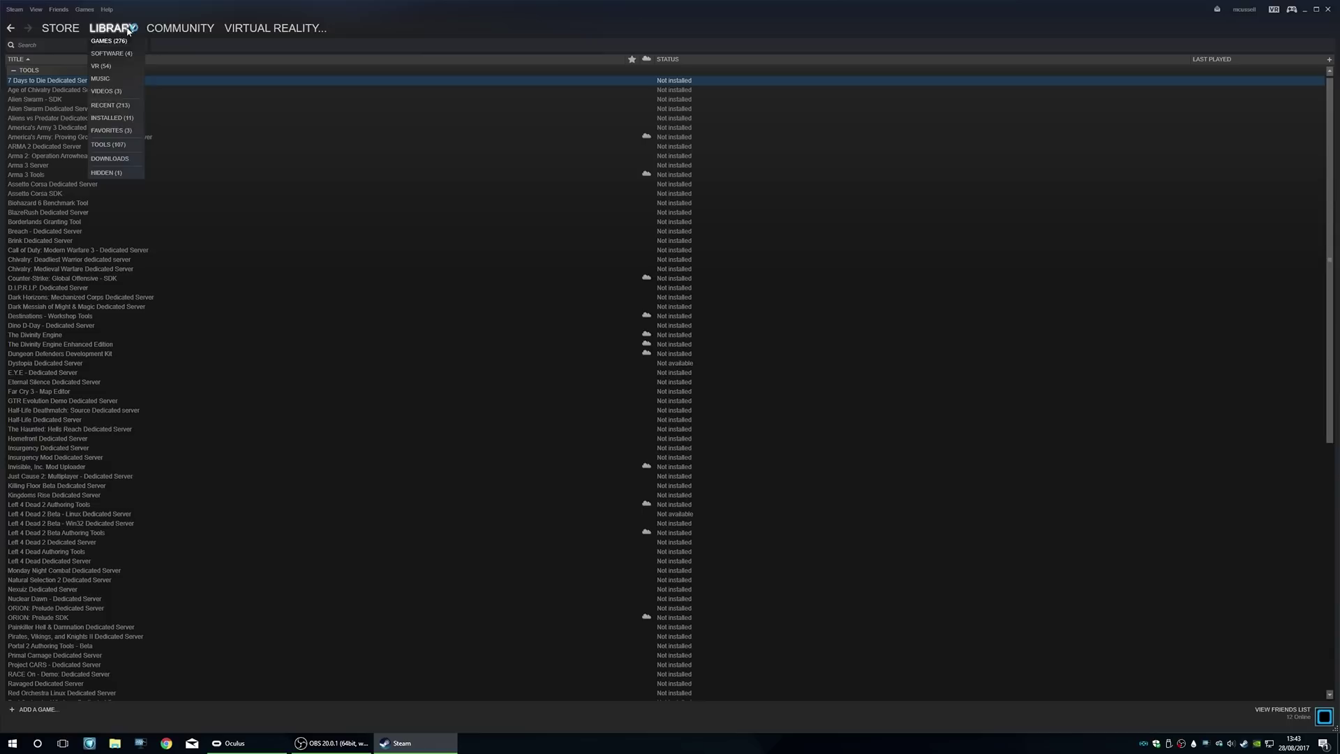
{"action": "mouse_move", "coordinate": [122, 31]}
{"action": "scroll", "coordinate": [179, 303], "scroll_direction": "down", "scroll_amount": 15}
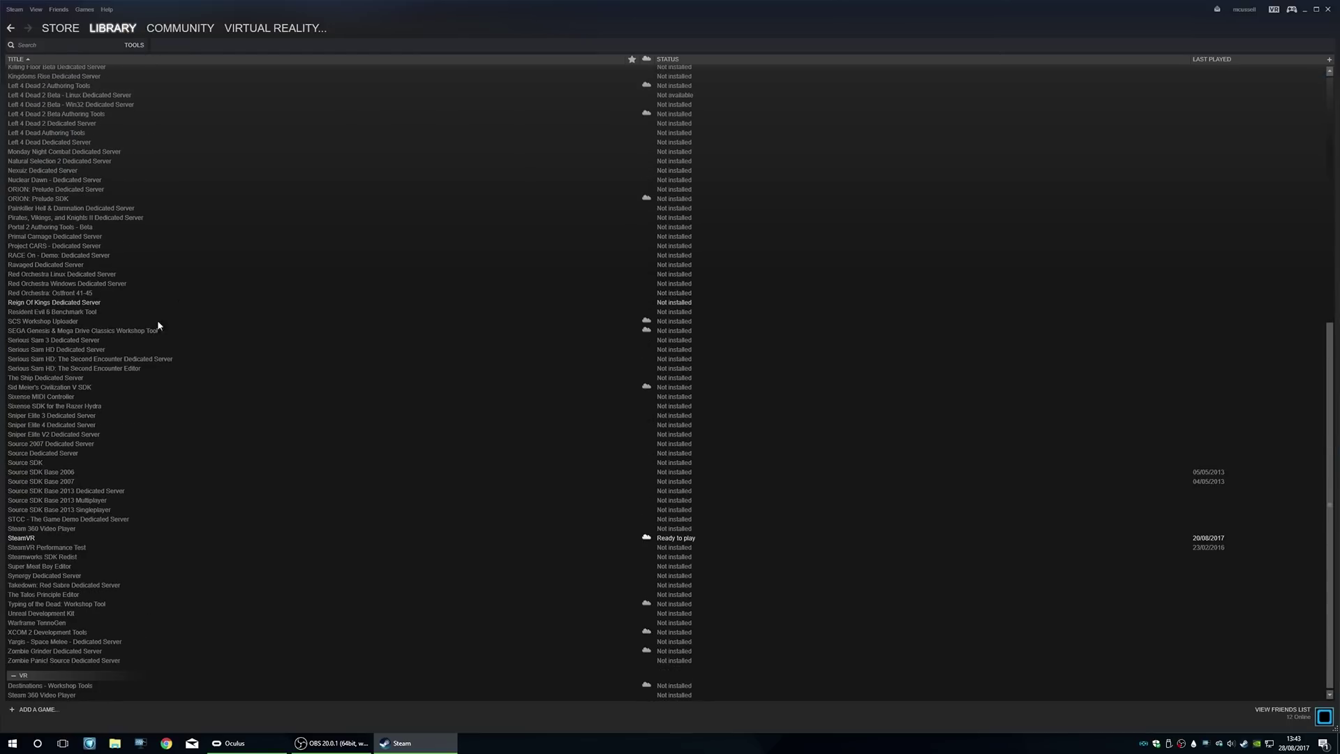
{"action": "left_click", "coordinate": [35, 539]}
{"action": "right_click", "coordinate": [35, 538]}
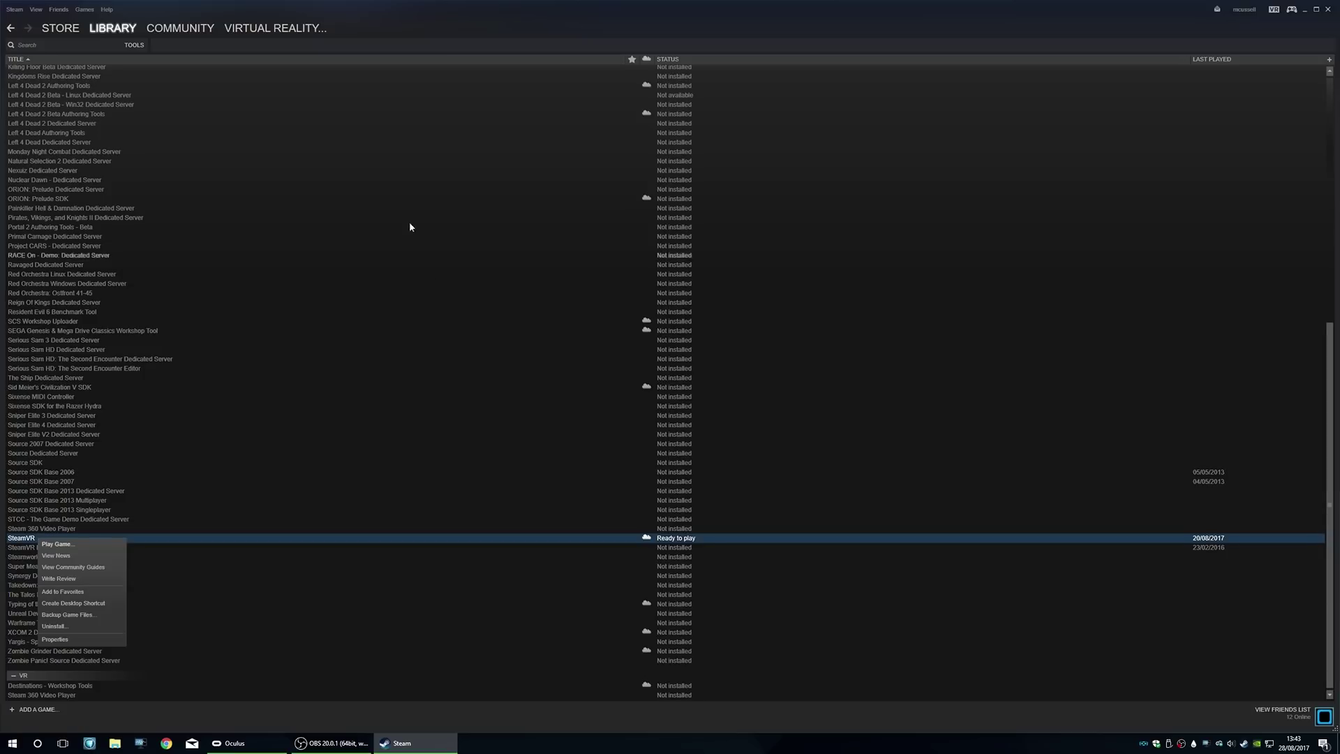
Show the Games list in the Steam library
{"action": "mouse_move", "coordinate": [56, 26]}
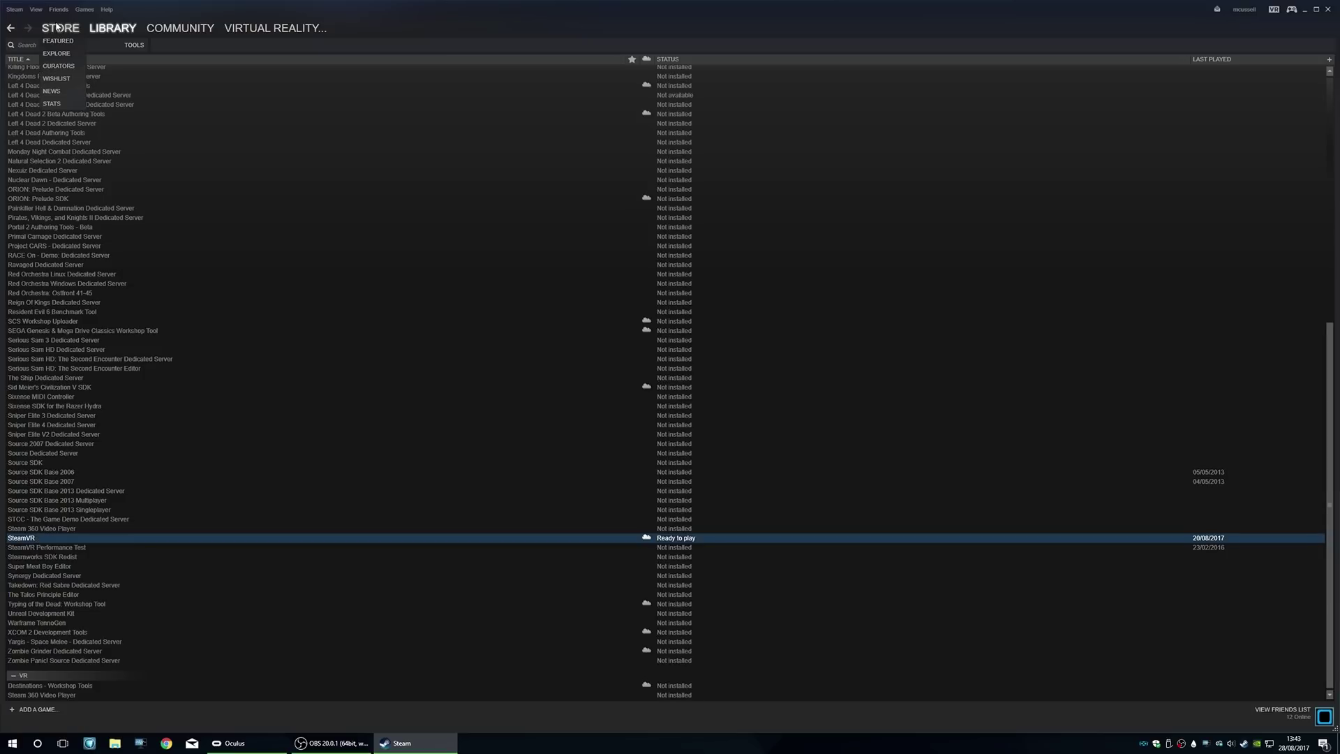
{"action": "left_click", "coordinate": [111, 29]}
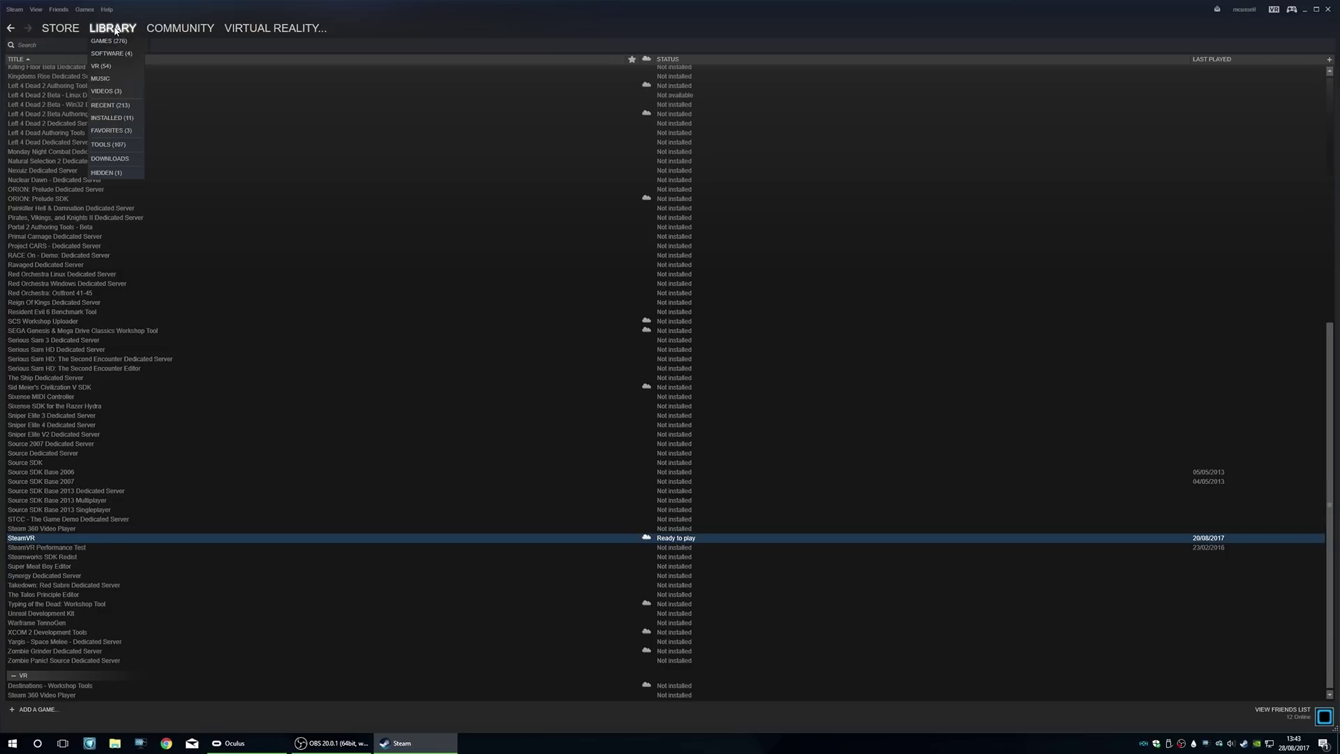
{"action": "left_click", "coordinate": [110, 41]}
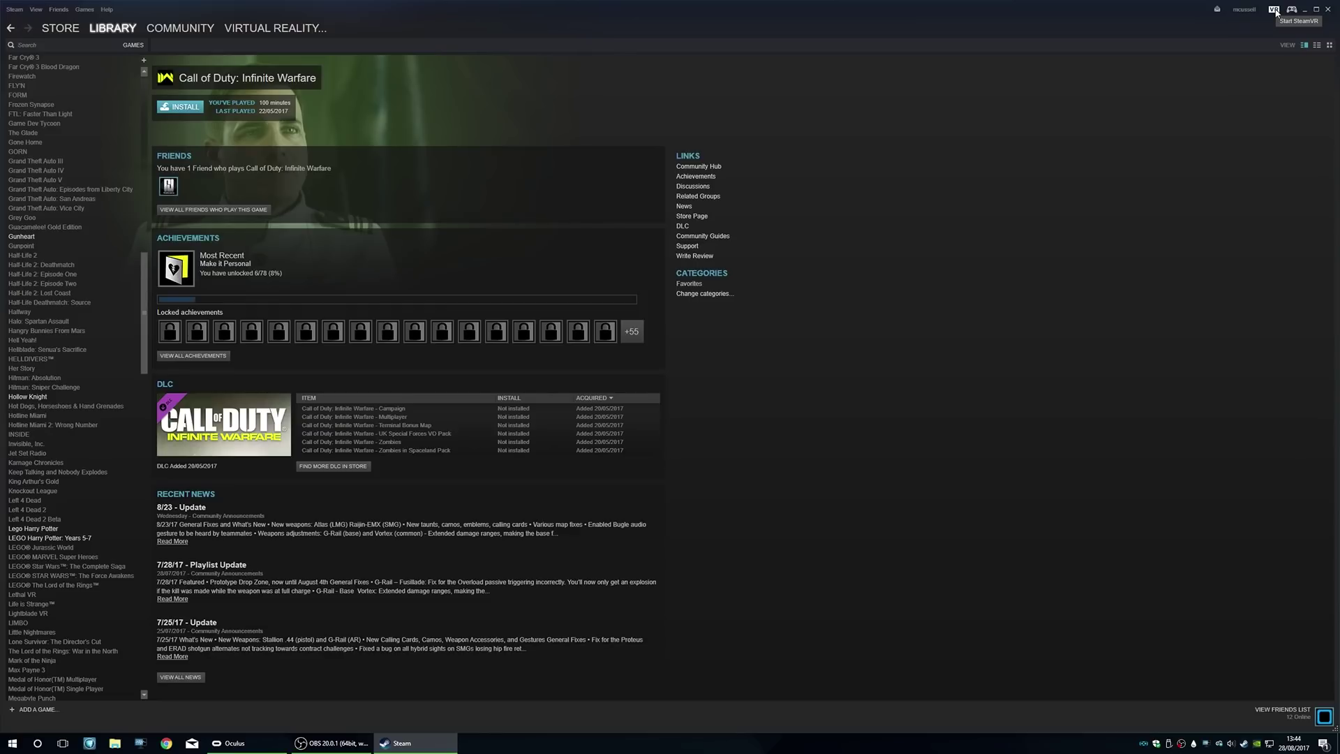
Start SteamVR, move its status window to the empty area and run Room Setup
{"action": "left_click", "coordinate": [1275, 11]}
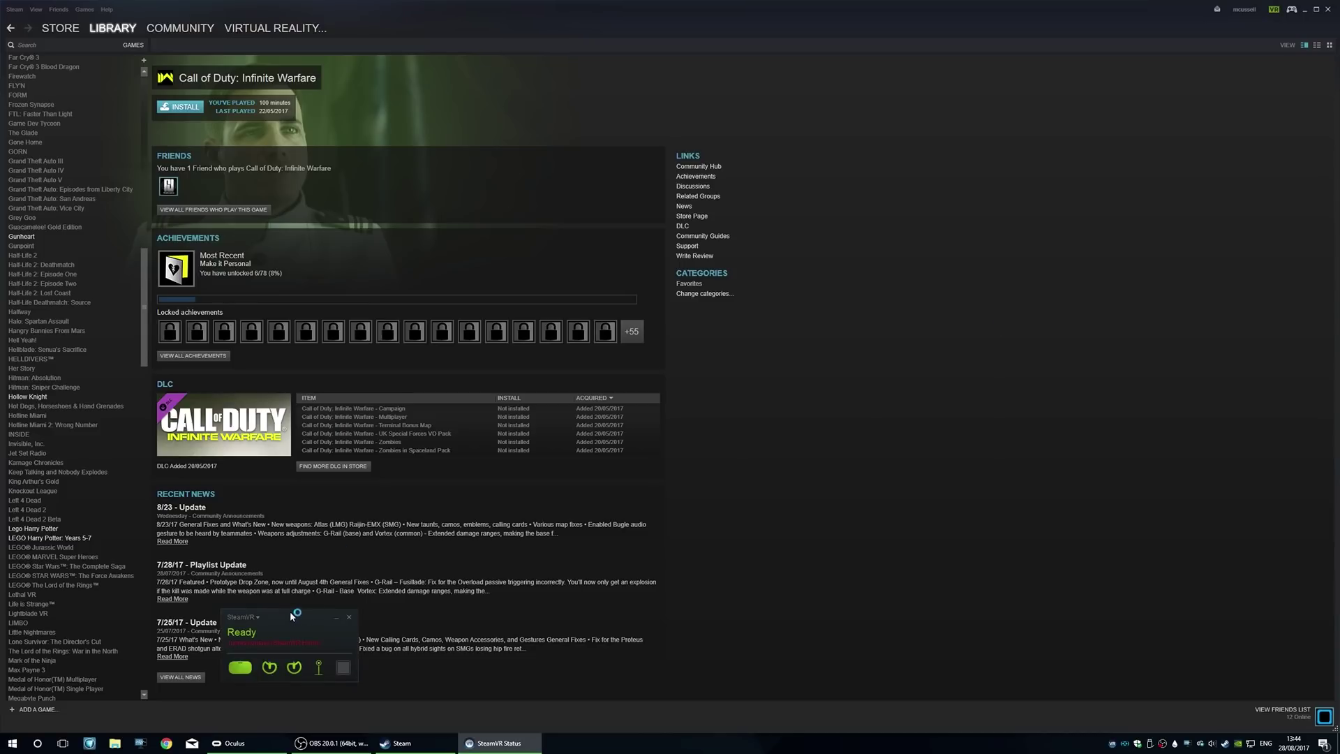
{"action": "left_click_drag", "start_coordinate": [291, 615], "coordinate": [914, 413]}
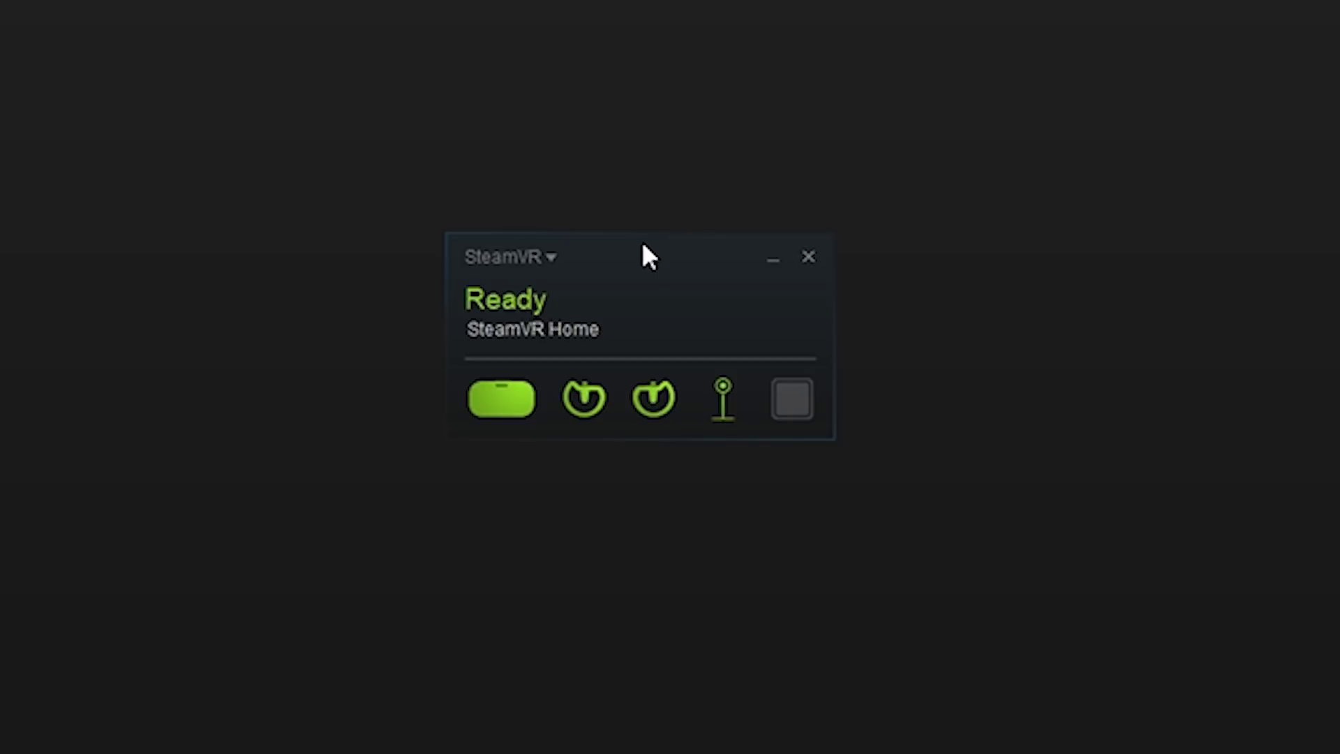
{"action": "left_click", "coordinate": [551, 258]}
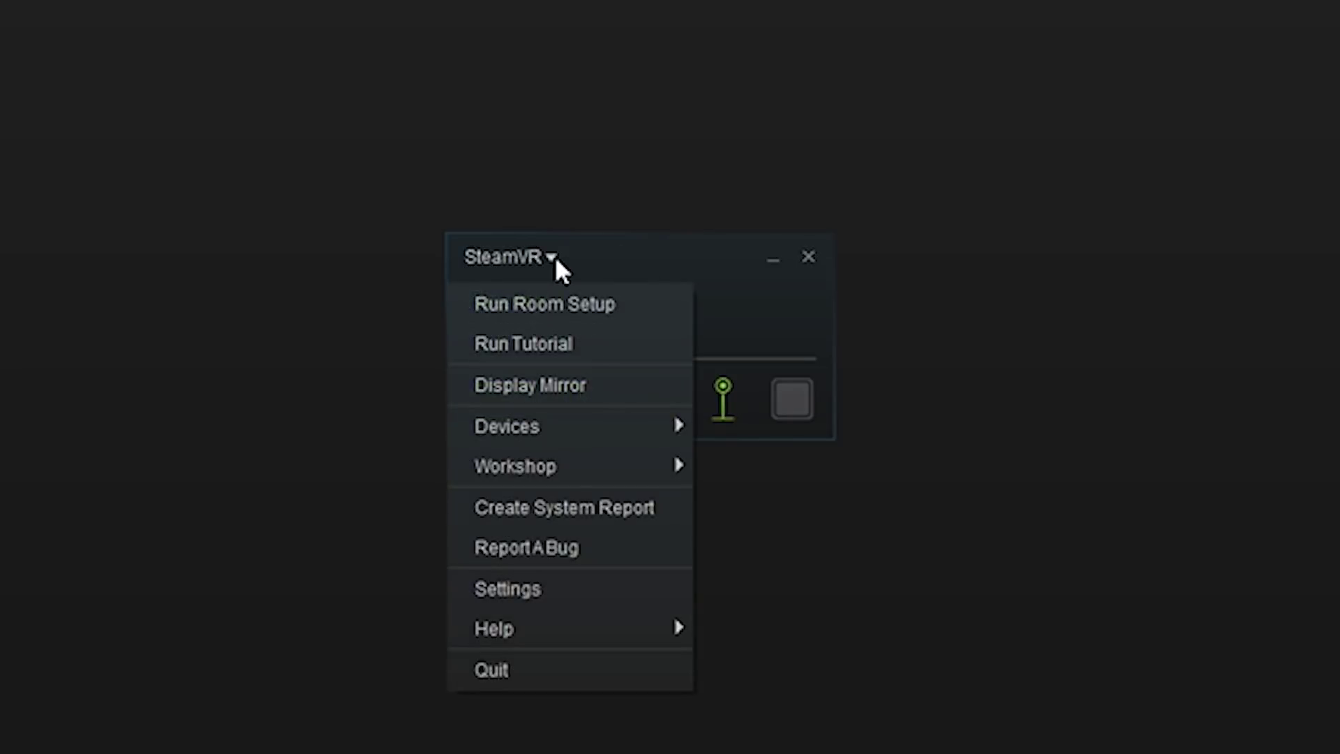
{"action": "left_click", "coordinate": [548, 307]}
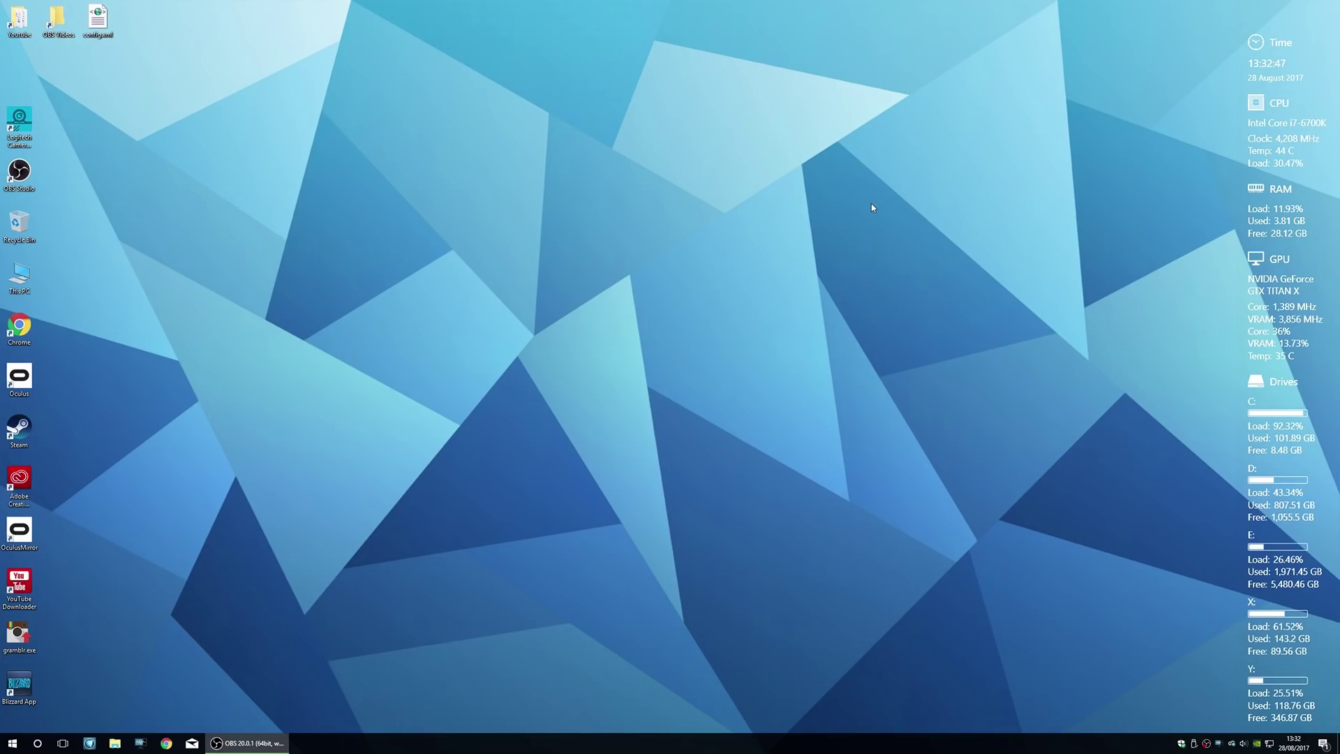
Open the Downloads folder containing the OculusTrayTool_0.81.zip archive in File Explorer
{"action": "left_click", "coordinate": [859, 210]}
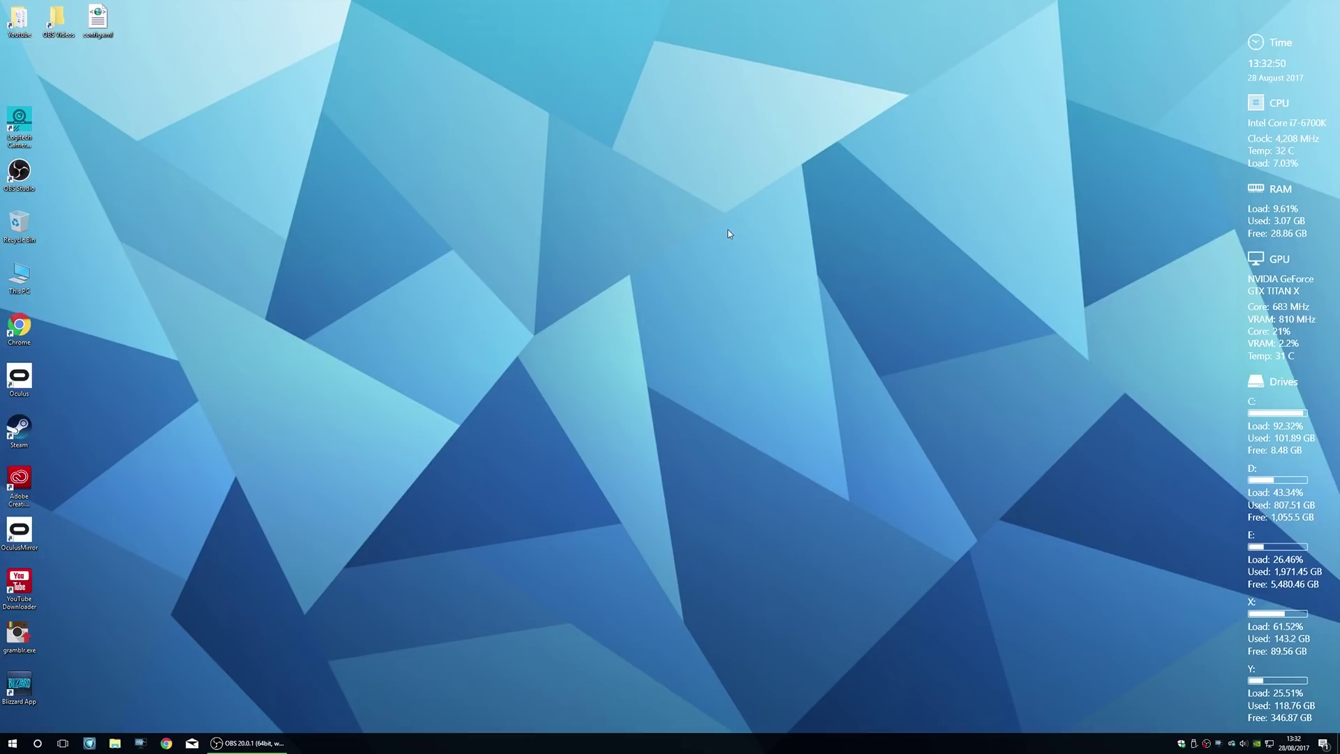
{"action": "left_click", "coordinate": [12, 743]}
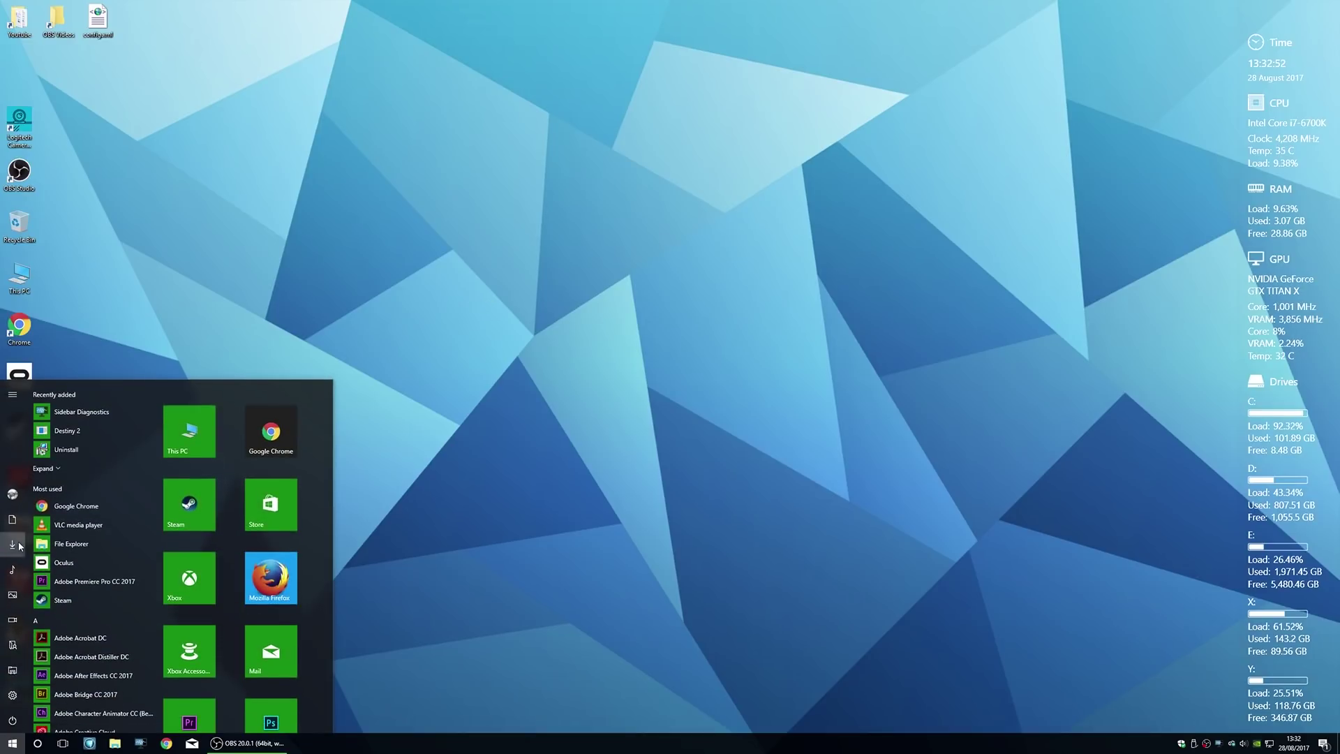
{"action": "left_click", "coordinate": [14, 544]}
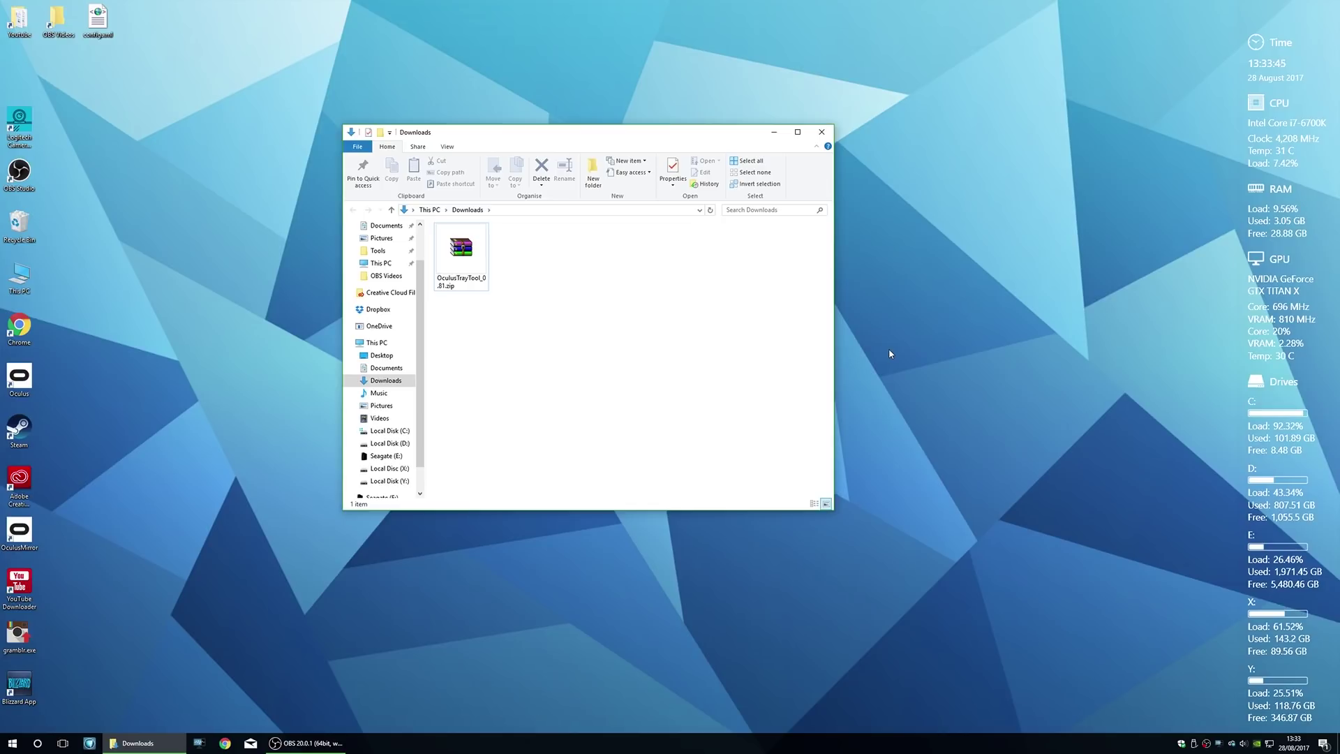
{"action": "left_click", "coordinate": [98, 24]}
{"action": "left_click", "coordinate": [114, 87]}
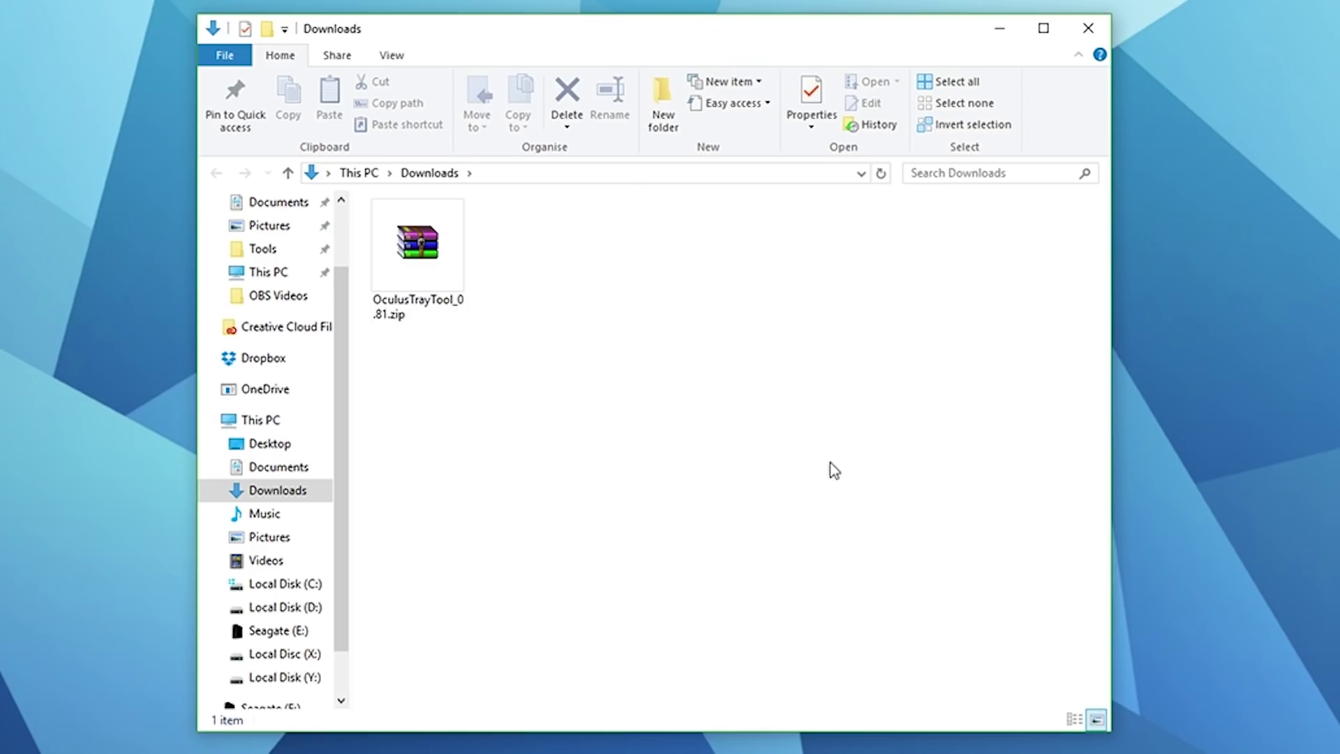
Extract OculusTrayTool_0.81.zip directly into the Downloads folder
{"action": "left_click", "coordinate": [441, 241]}
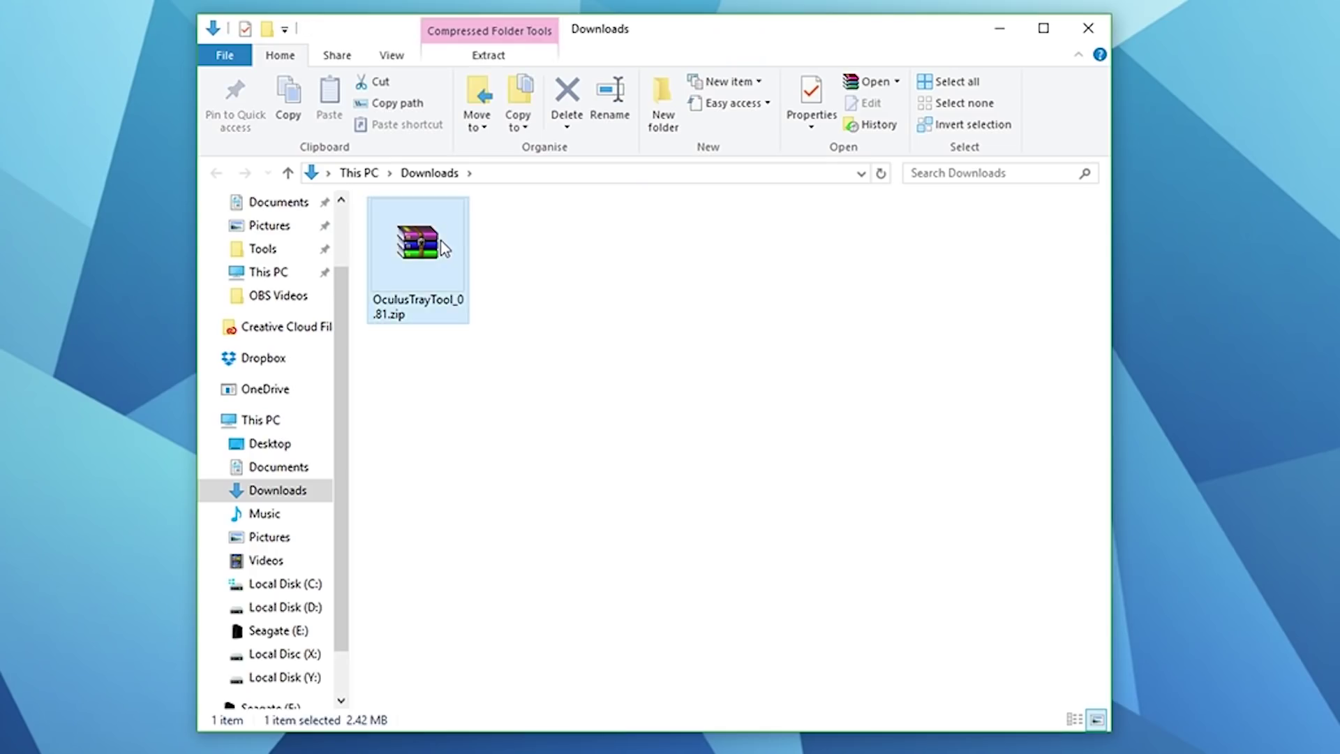
{"action": "right_click", "coordinate": [441, 241]}
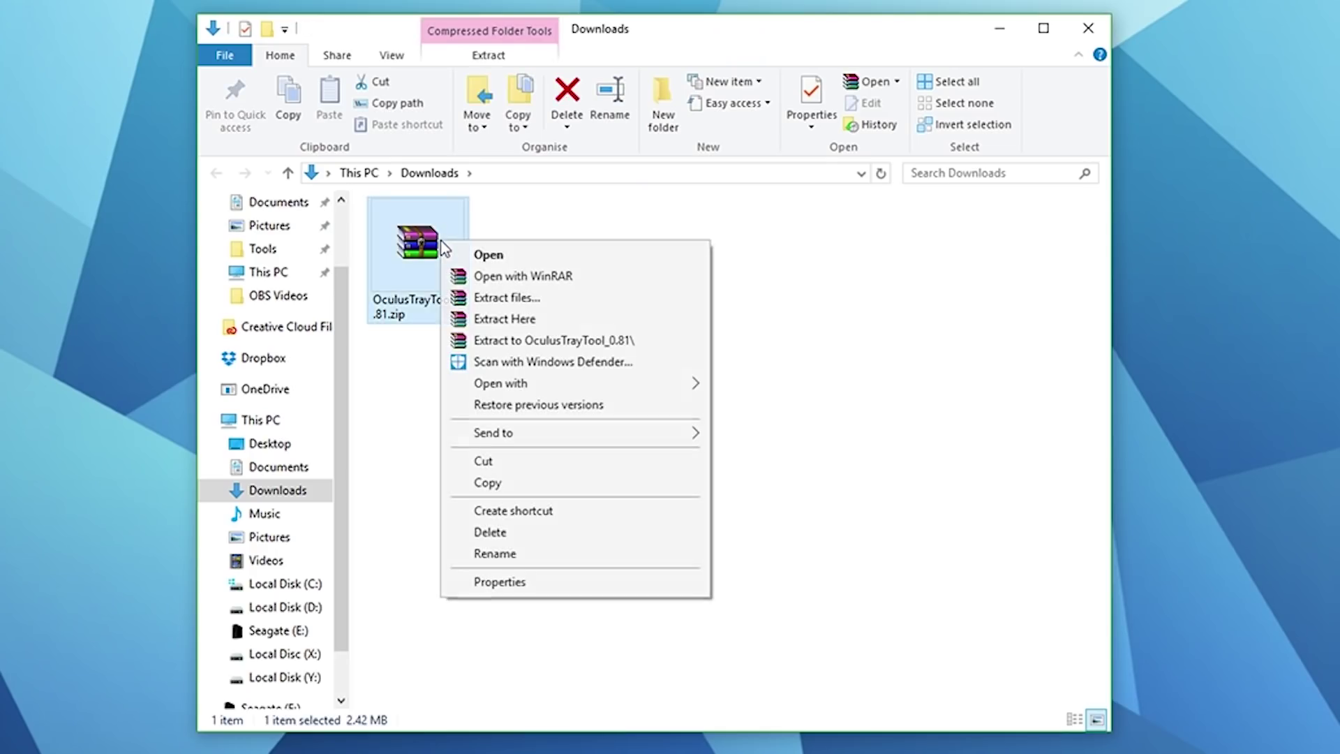
{"action": "left_click", "coordinate": [542, 319]}
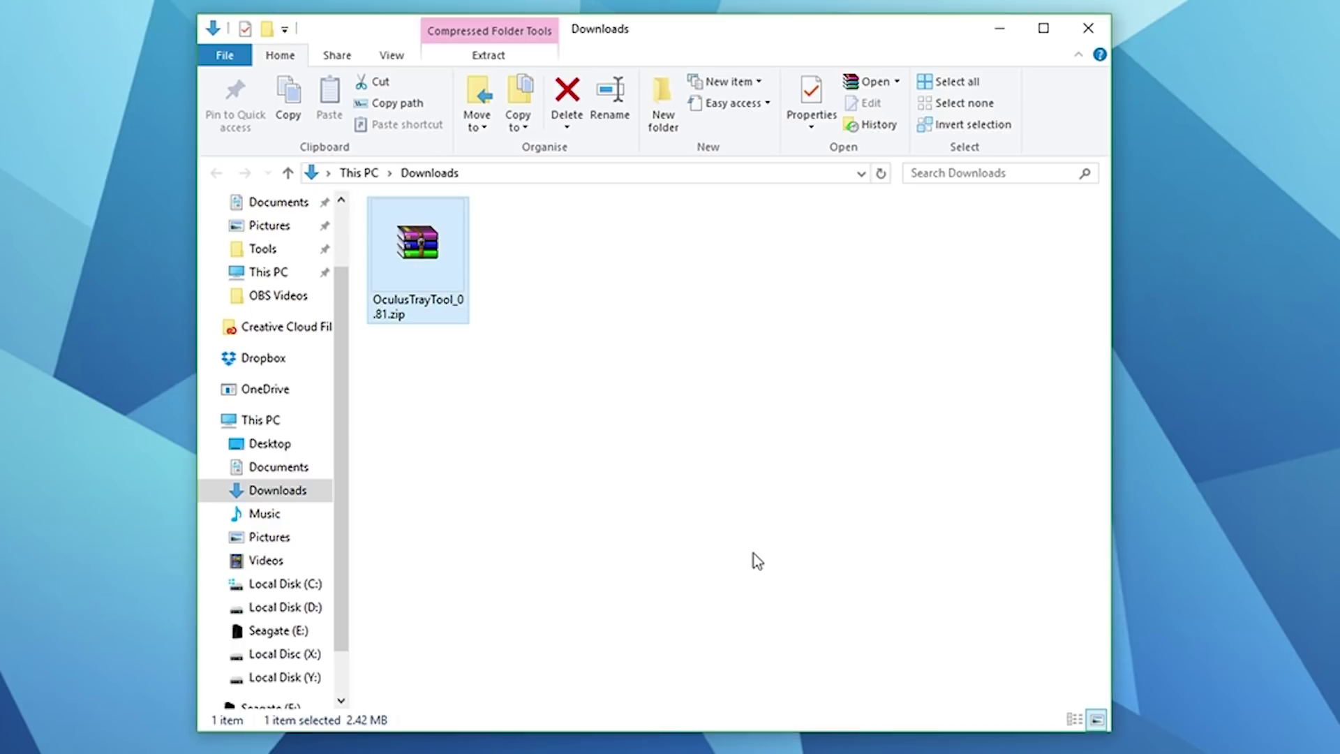
{"action": "left_click", "coordinate": [757, 560]}
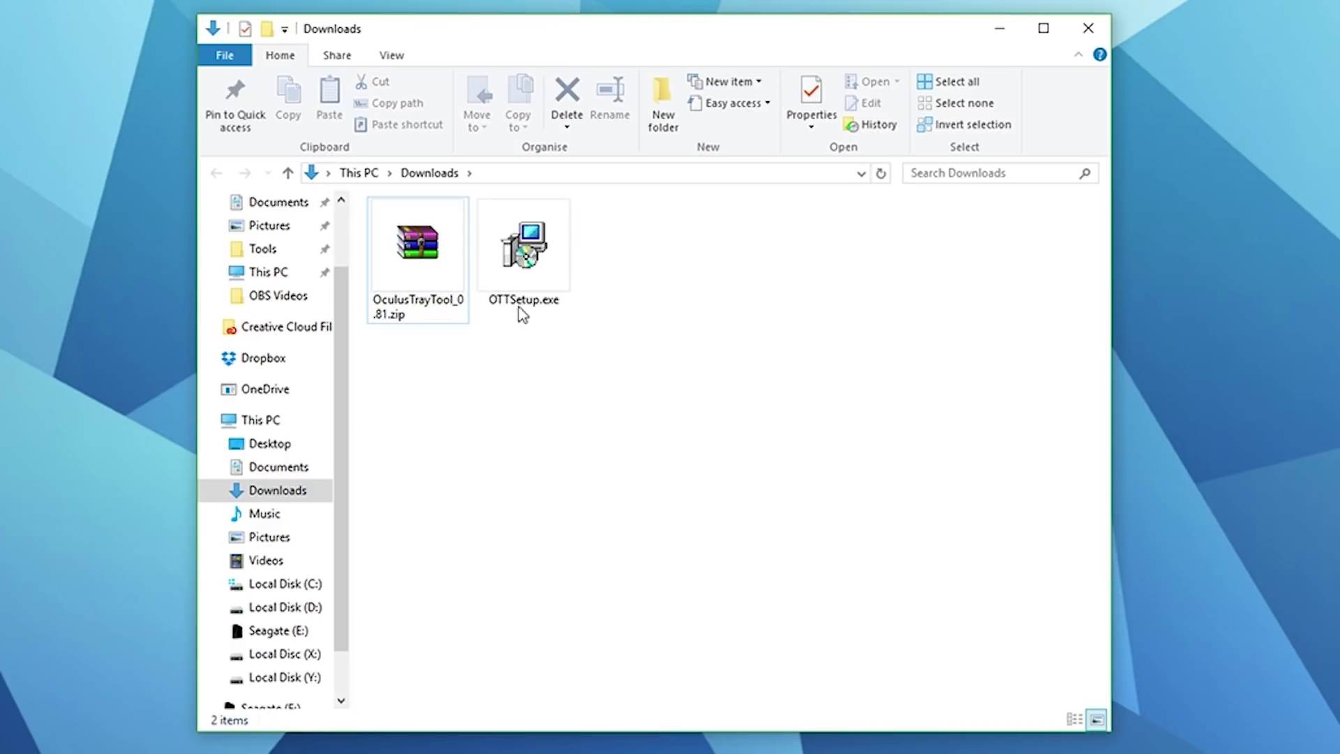
Install Oculus Tray Tool from OTTSetup.exe using the default folders, skip the readme and launch the tool
{"action": "double_click", "coordinate": [524, 256]}
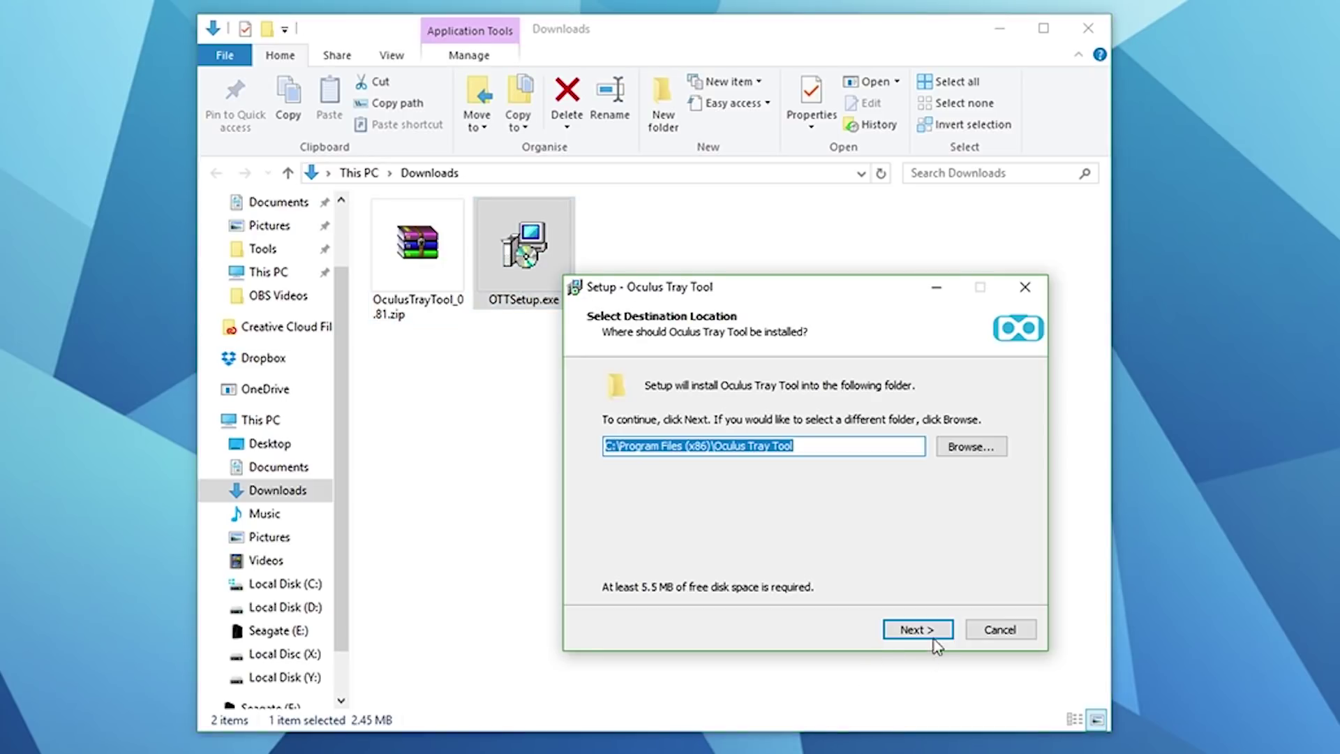
{"action": "left_click", "coordinate": [933, 632]}
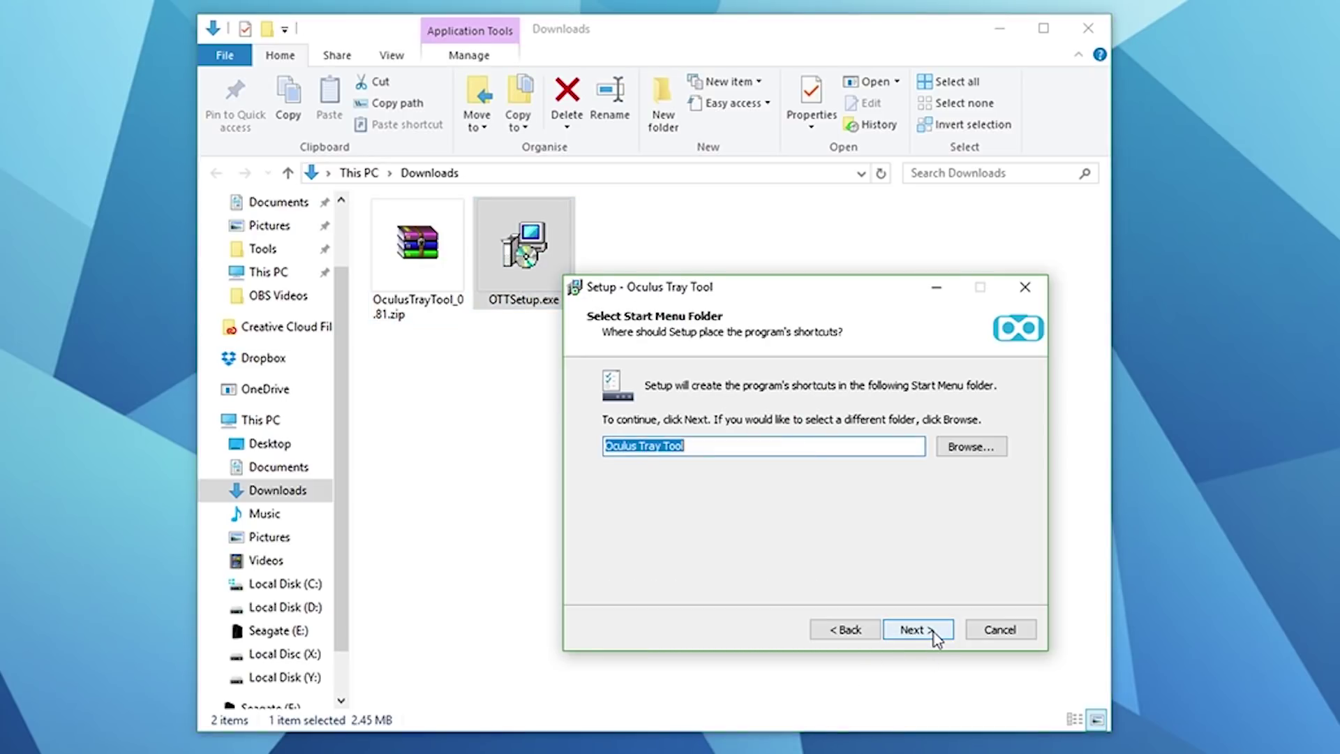
{"action": "left_click", "coordinate": [933, 633]}
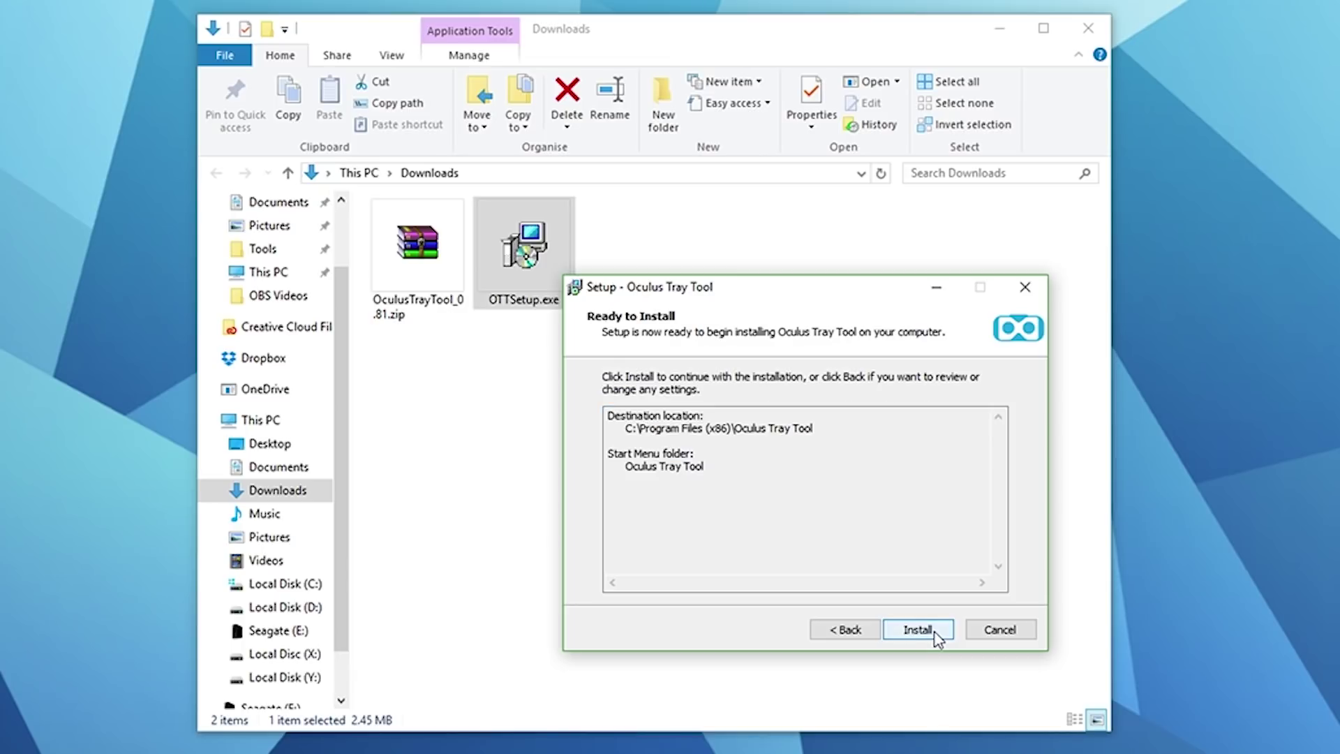
{"action": "left_click", "coordinate": [934, 632]}
{"action": "left_click", "coordinate": [744, 456]}
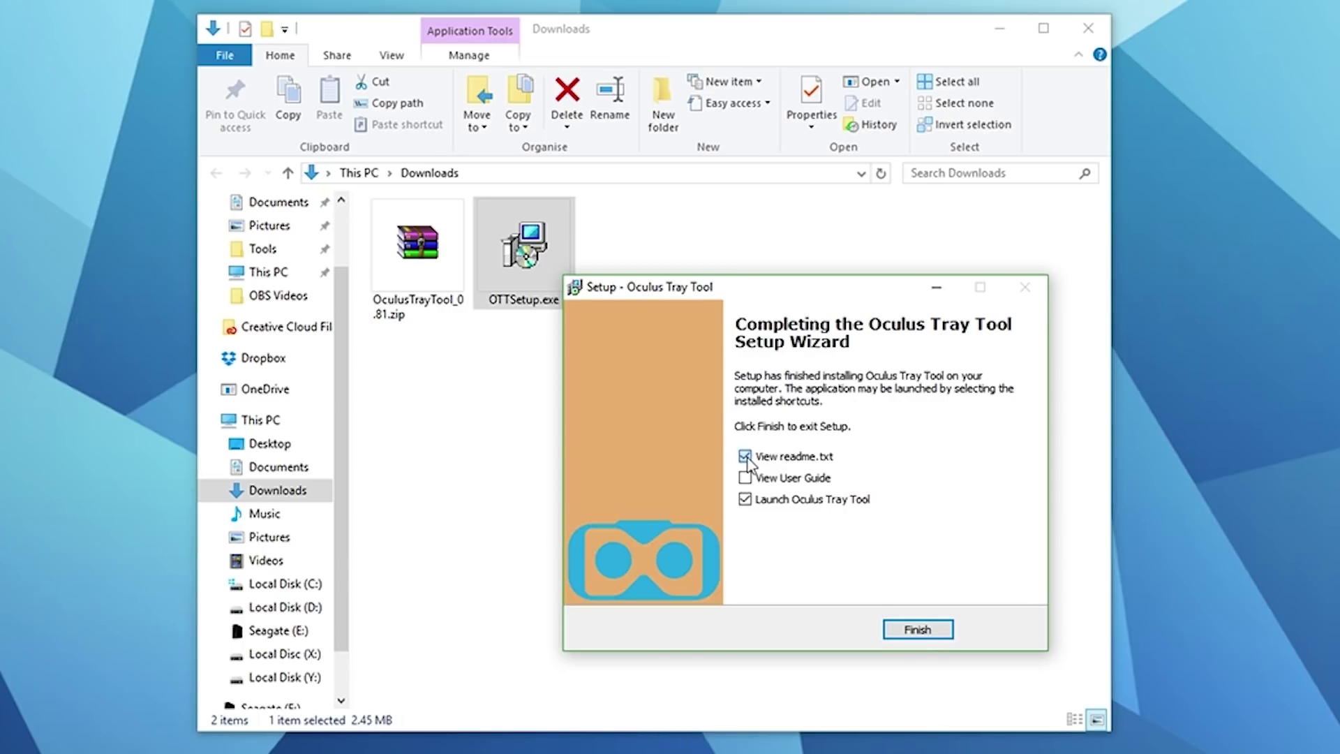
{"action": "left_click", "coordinate": [906, 629]}
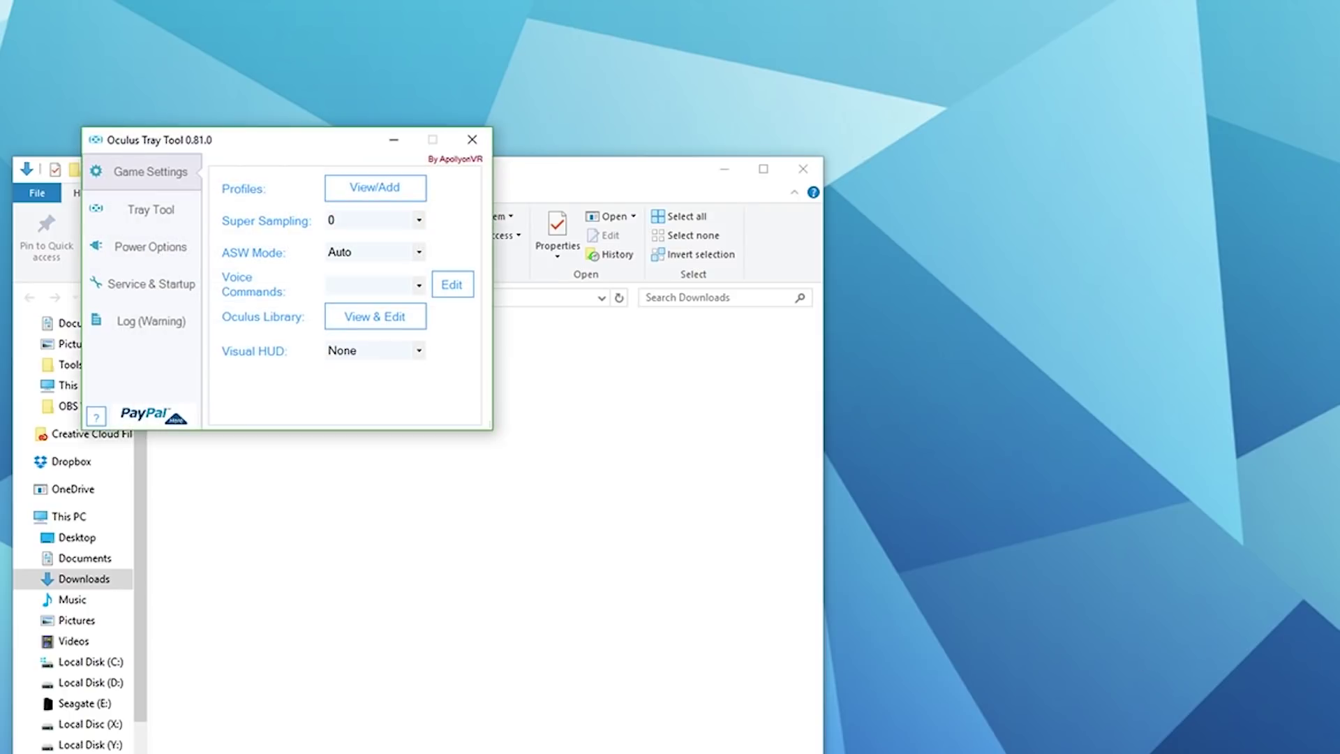
Close the Downloads window, show the Tray Tool settings and enlarge the Oculus Tray Tool window so its options are fully readable
{"action": "left_click", "coordinate": [803, 169]}
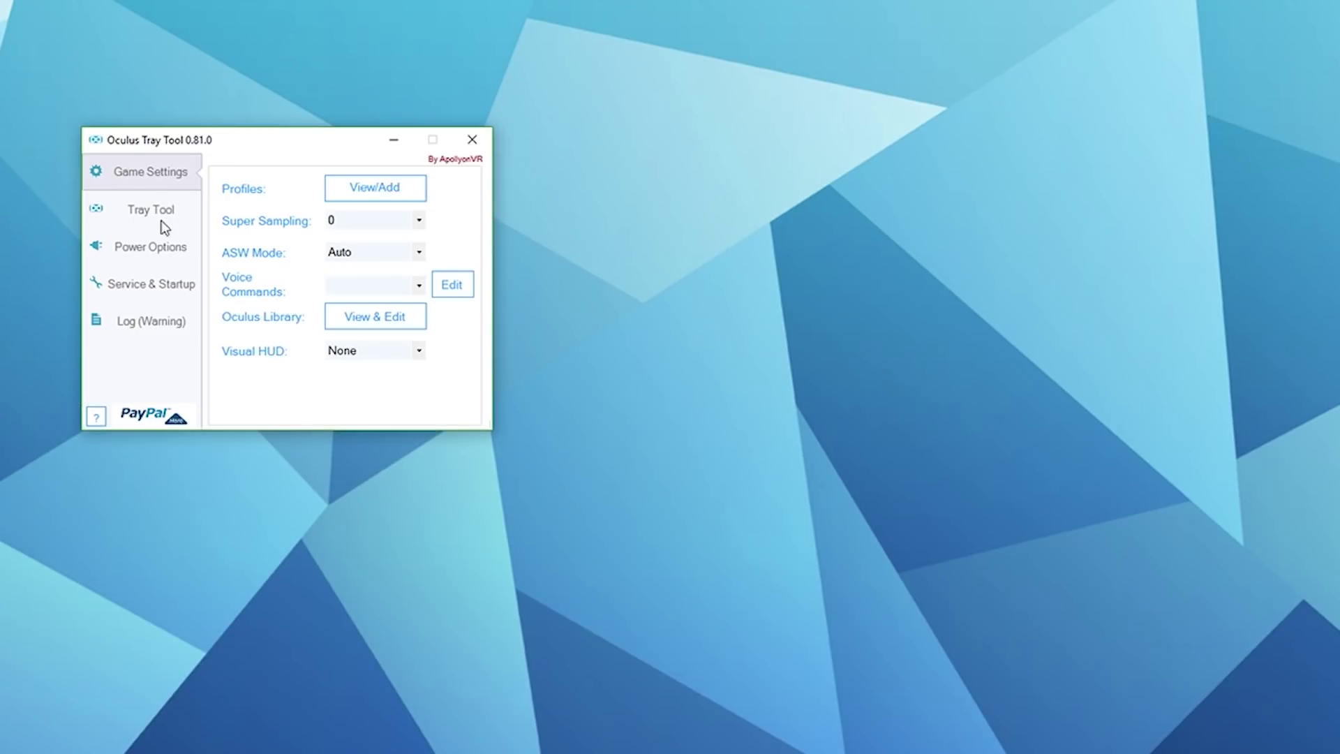
{"action": "left_click", "coordinate": [149, 246]}
{"action": "left_click", "coordinate": [148, 207]}
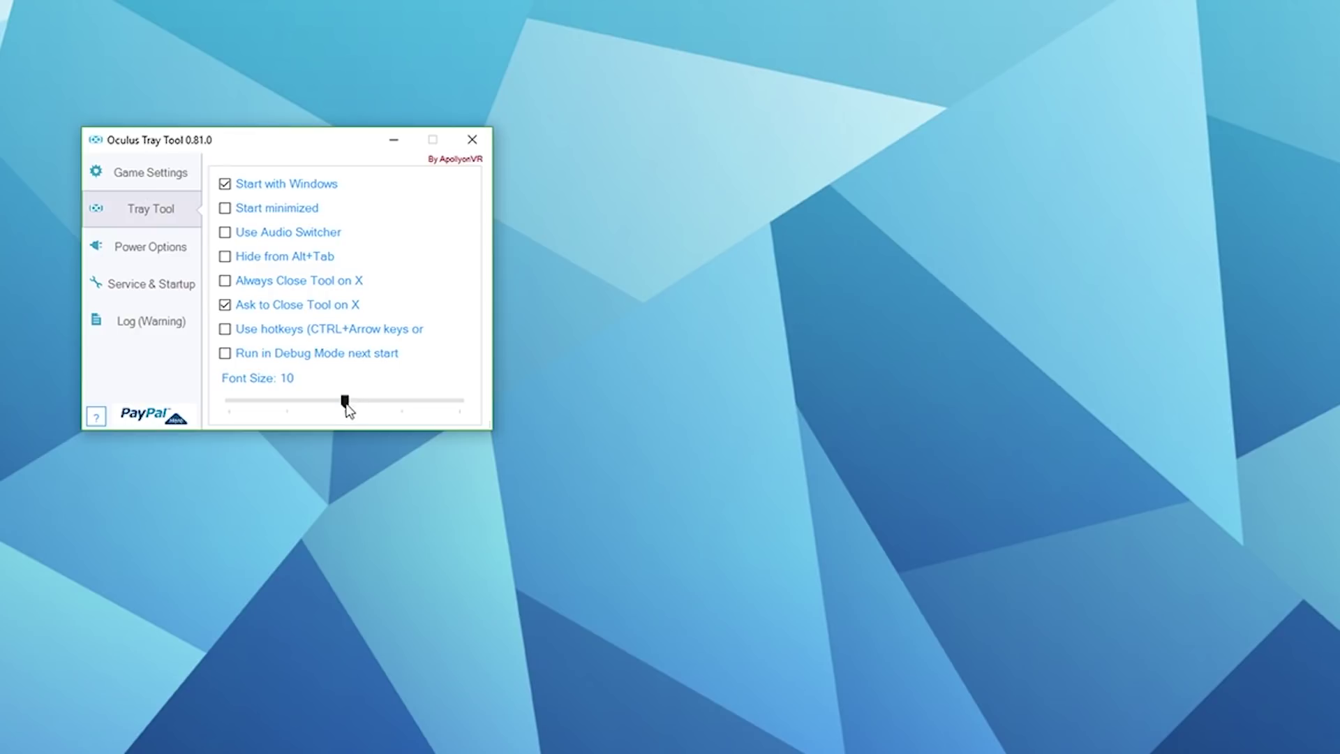
{"action": "left_click_drag", "start_coordinate": [489, 432], "coordinate": [692, 646]}
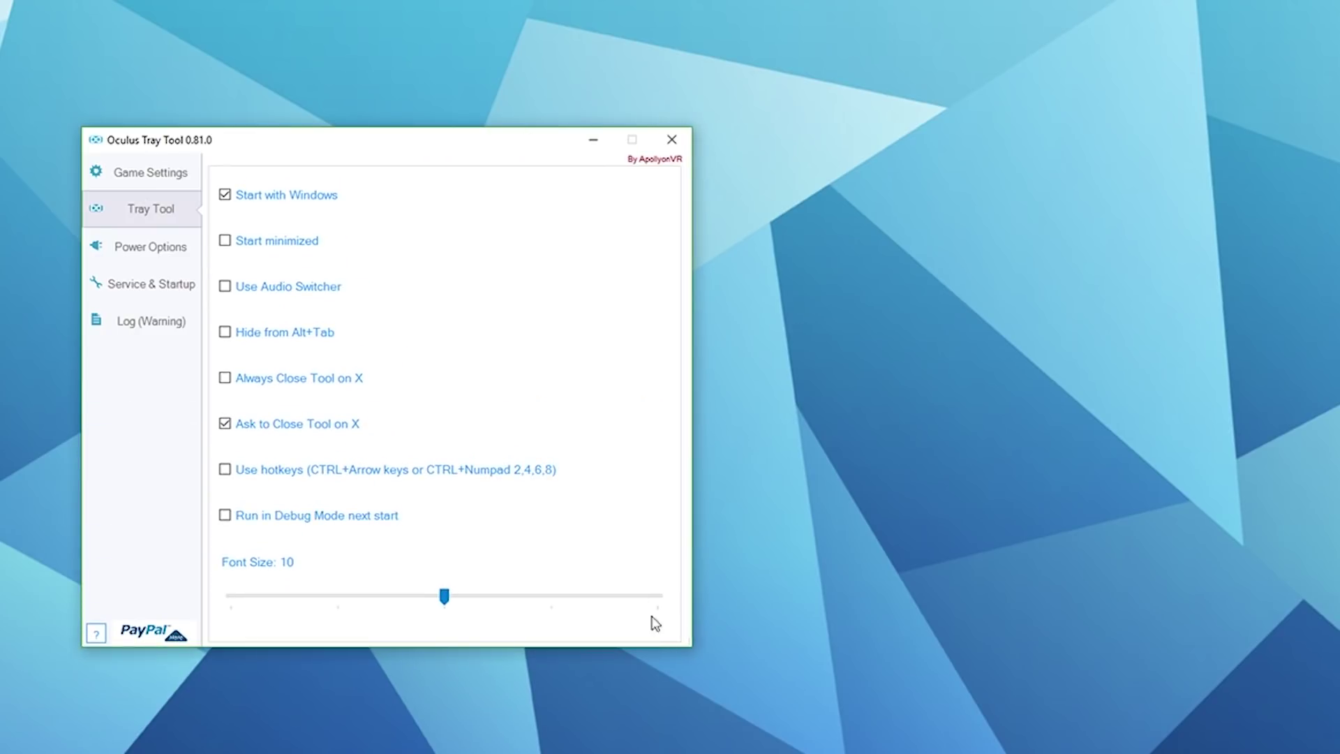
View the game profiles list beside the main window down to its last entries, and close it
{"action": "left_click", "coordinate": [137, 176]}
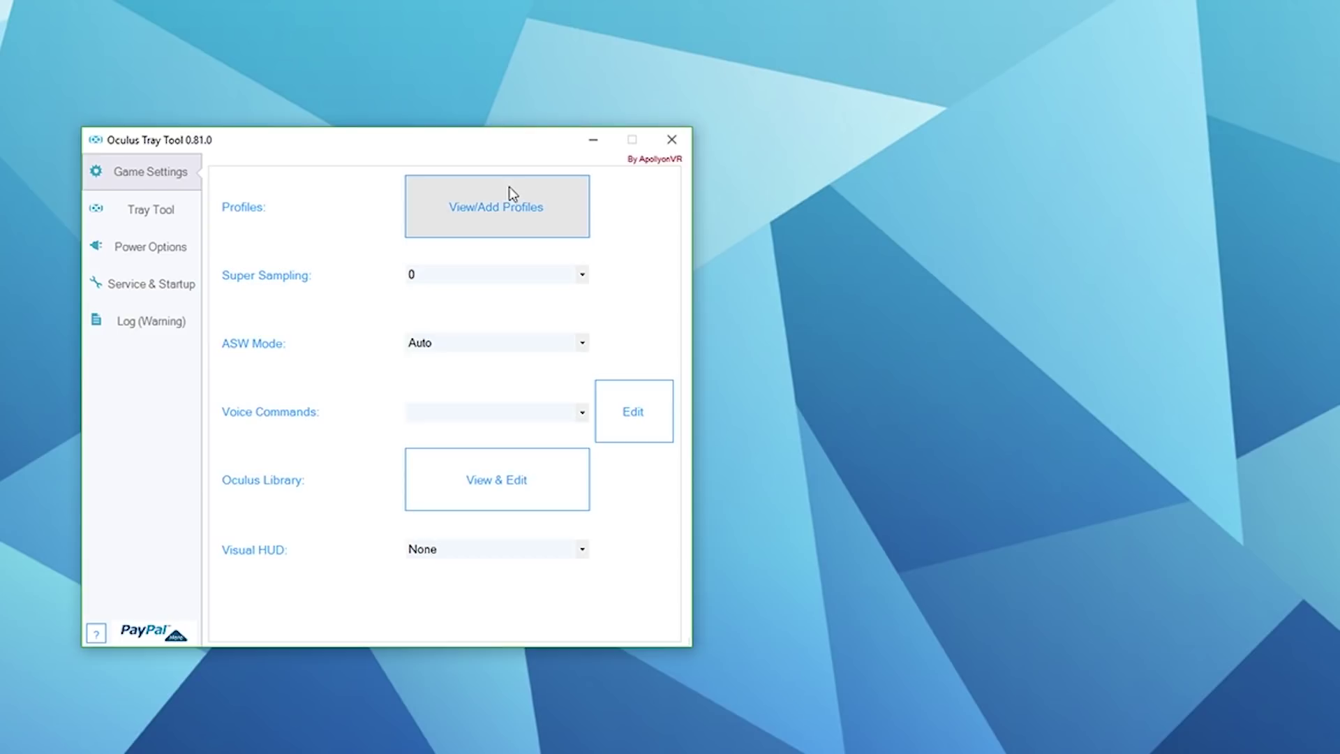
{"action": "left_click", "coordinate": [538, 215]}
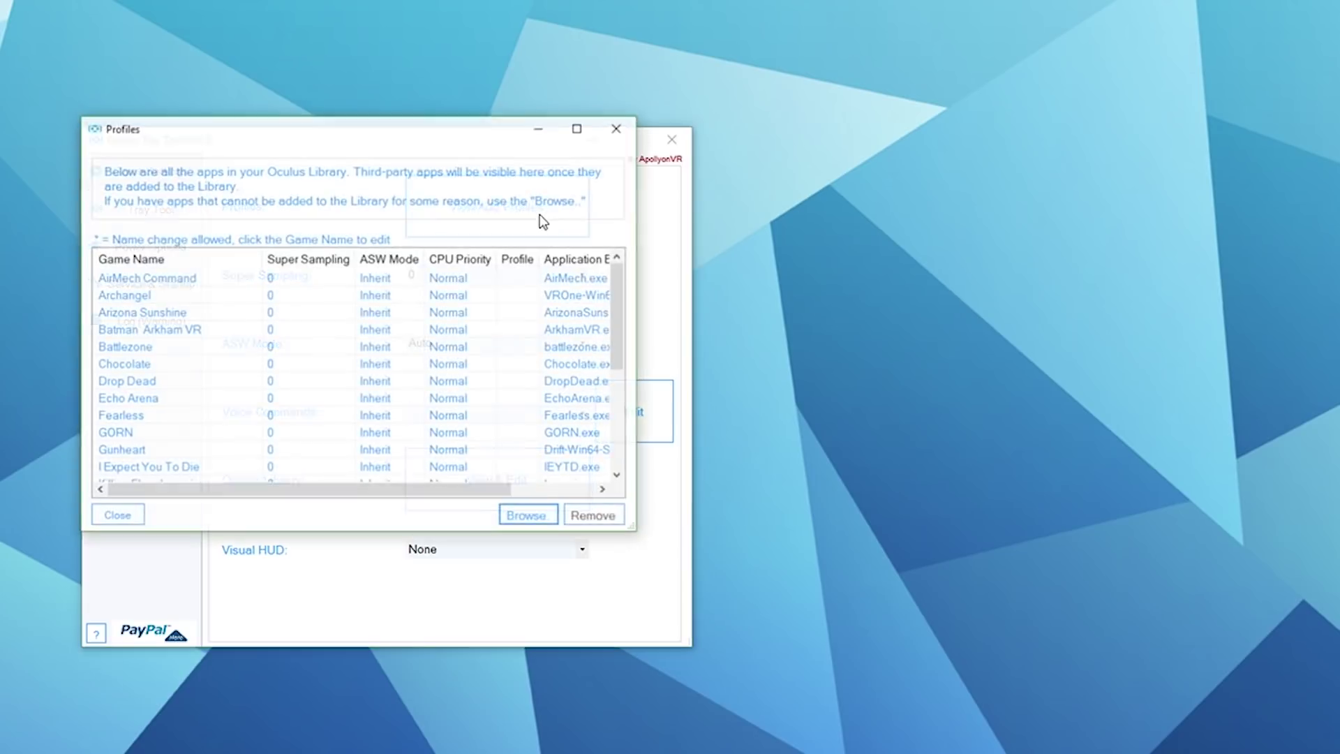
{"action": "left_click_drag", "start_coordinate": [372, 132], "coordinate": [989, 207]}
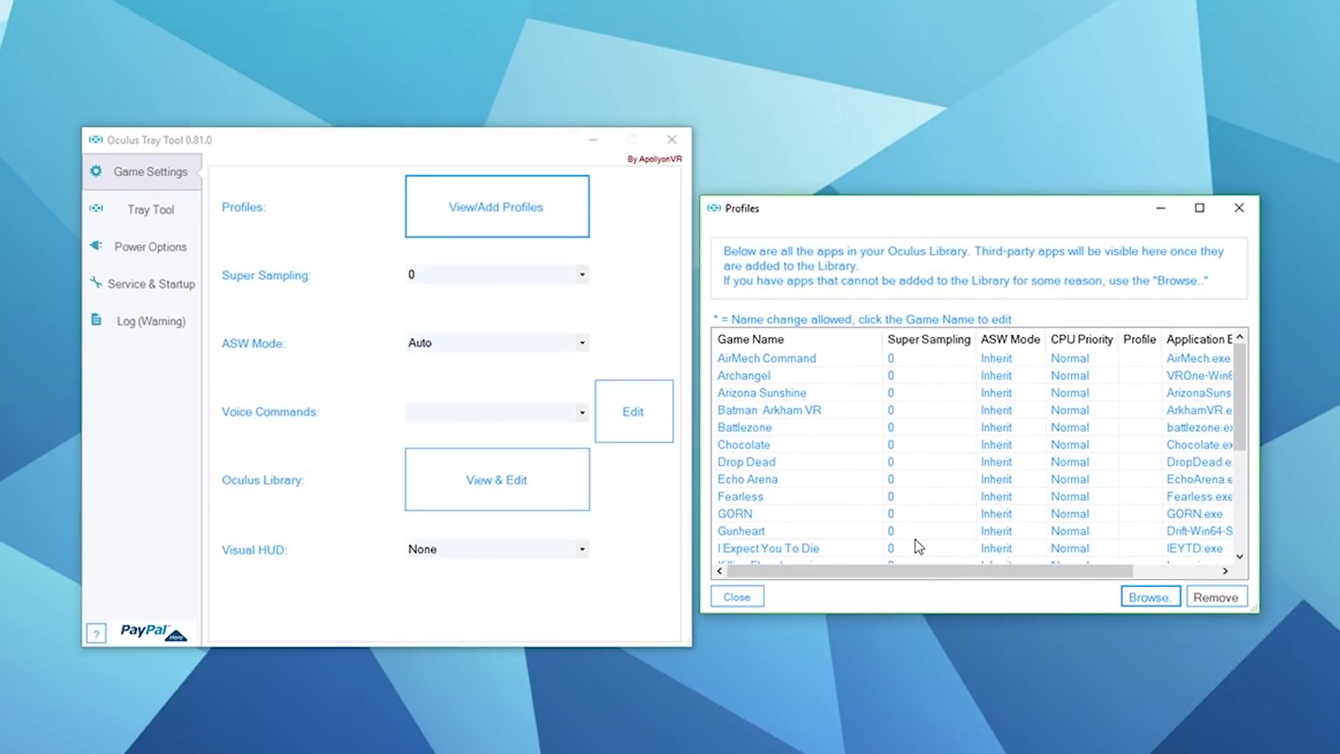
{"action": "scroll", "coordinate": [911, 458], "scroll_direction": "down", "scroll_amount": 4}
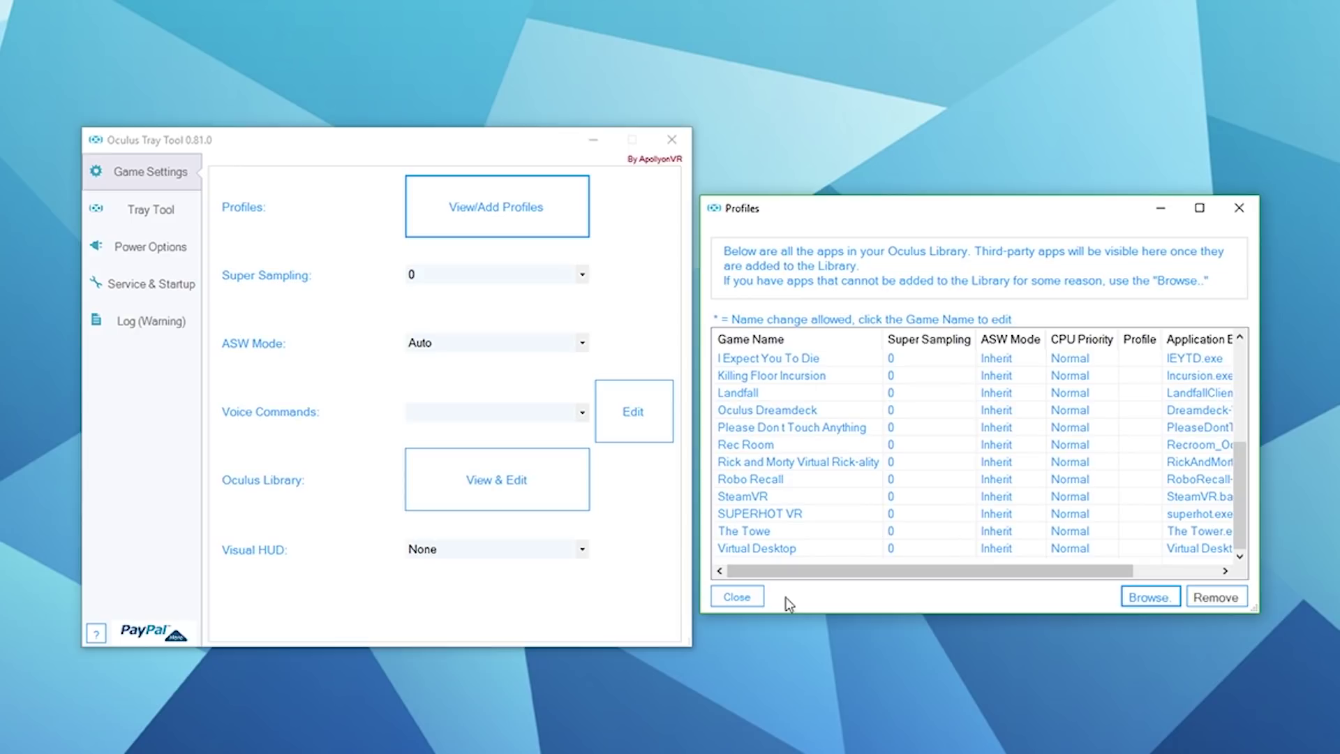
{"action": "left_click", "coordinate": [741, 596]}
Set Super Sampling to 1.5 in the game settings and enable Start minimized in the tray tool settings
{"action": "left_click", "coordinate": [584, 274]}
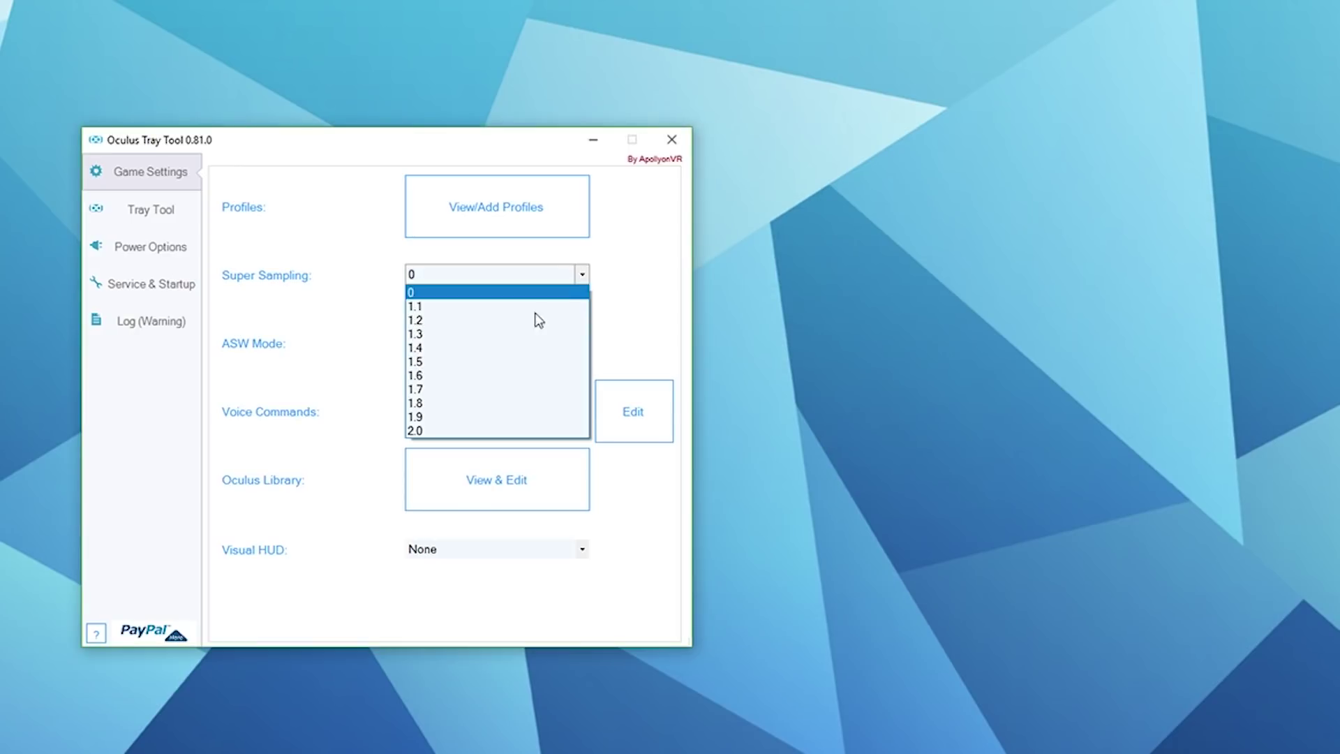
{"action": "left_click", "coordinate": [500, 362]}
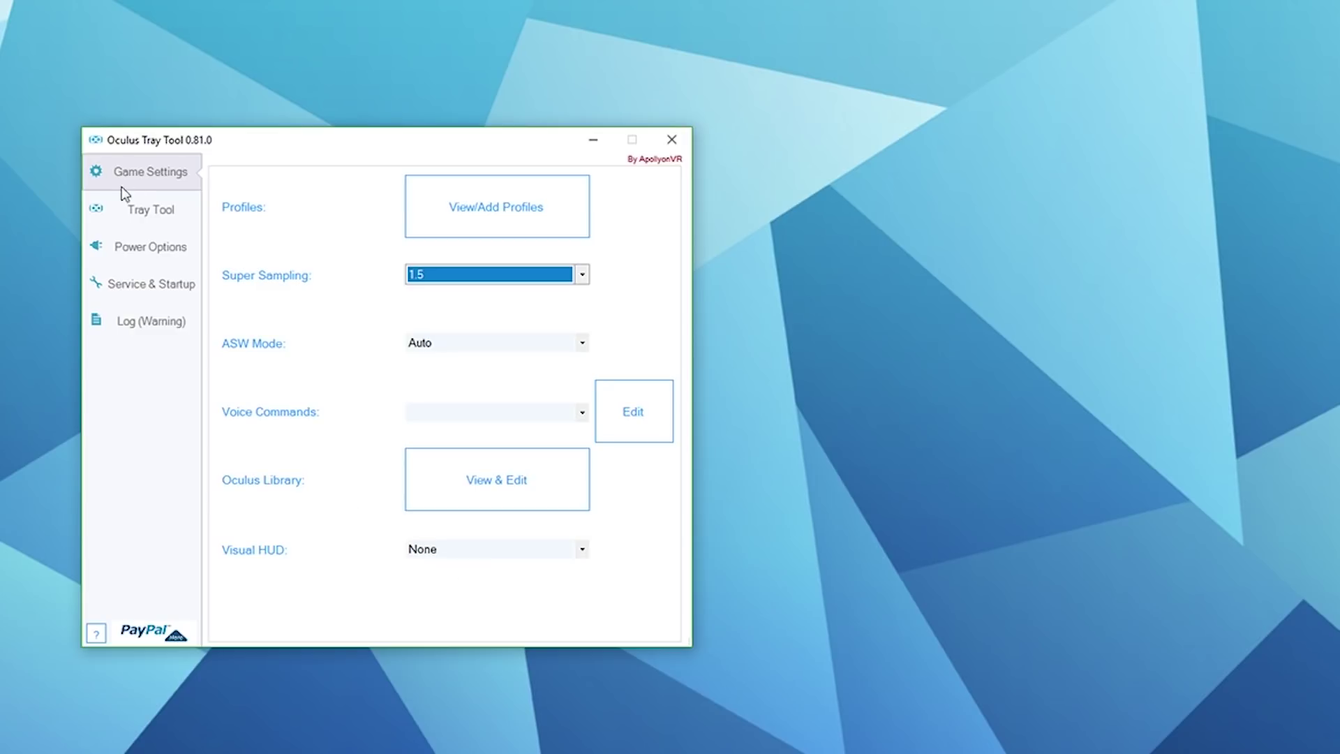
{"action": "left_click", "coordinate": [136, 209]}
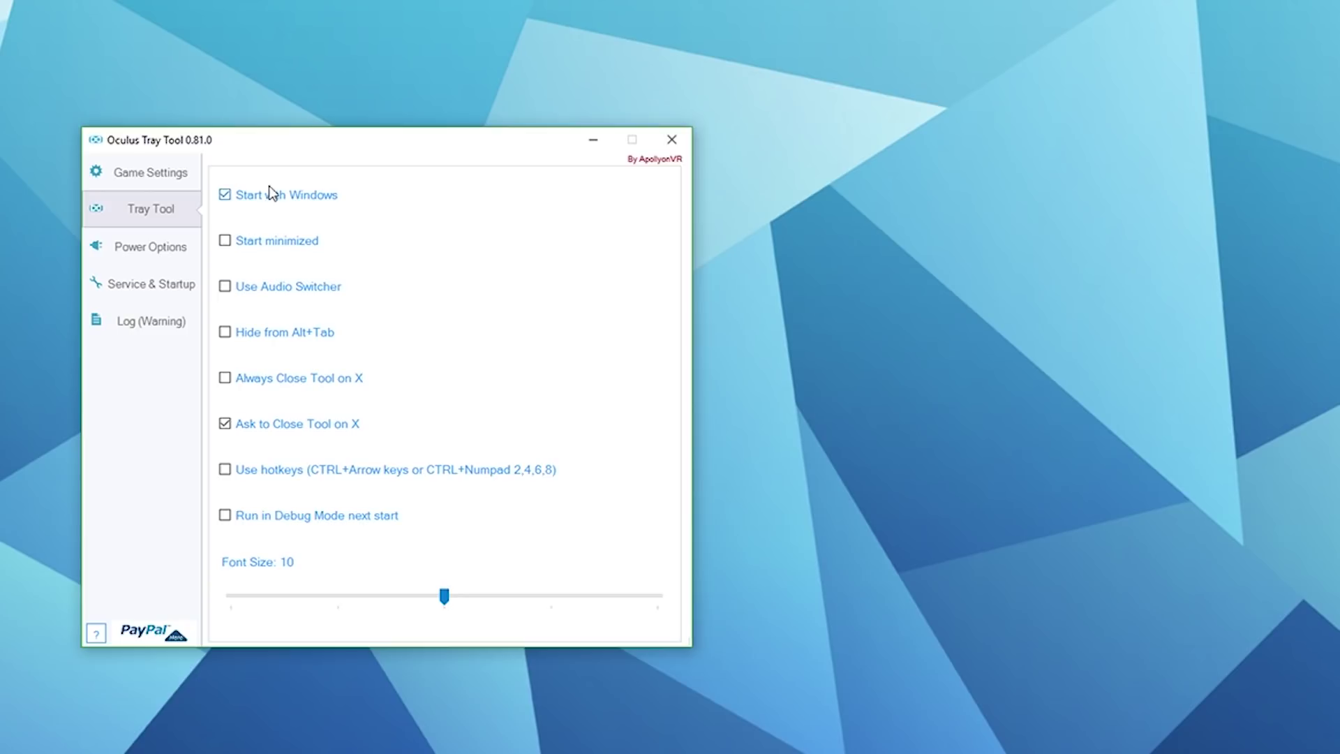
{"action": "left_click", "coordinate": [225, 242]}
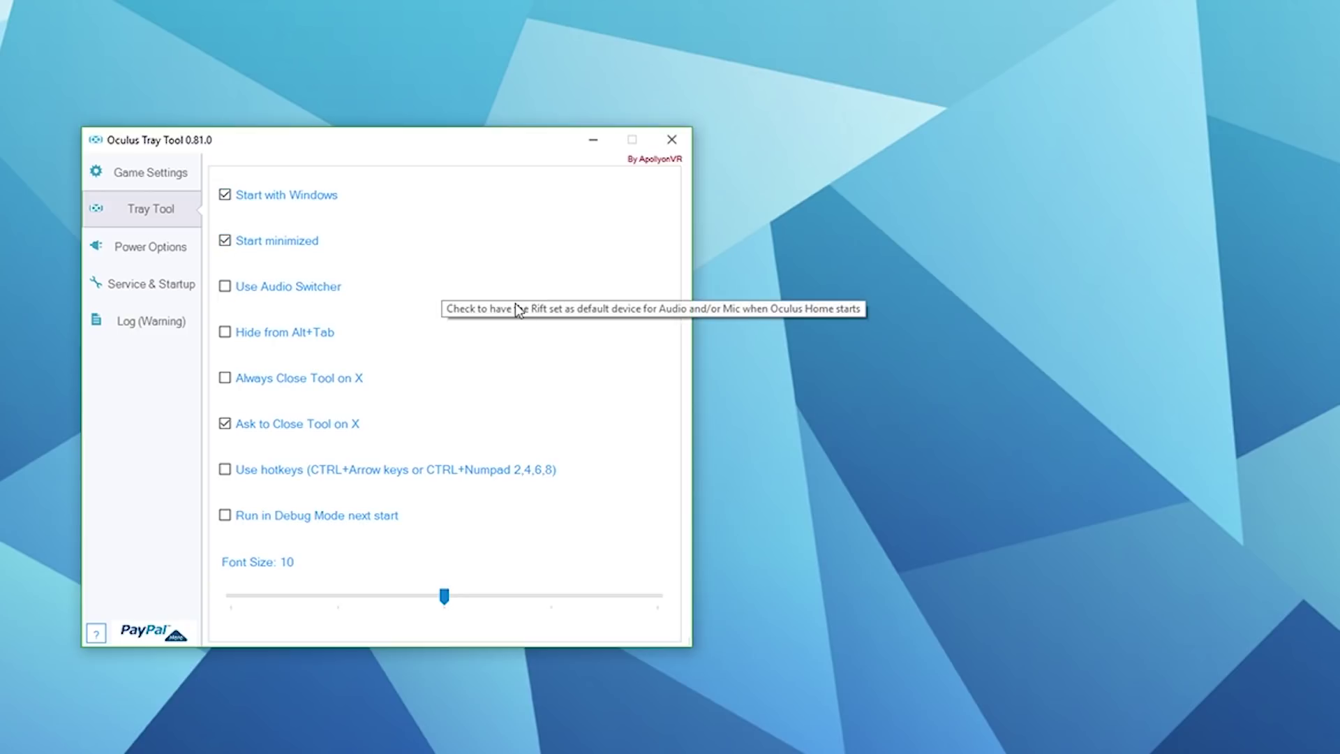
Enable Audio Switcher with HyperX 7.1 Audio and Yeti Stereo Microphone as fallbacks, and Rift as default audio and microphone when Home starts
{"action": "left_click", "coordinate": [302, 287]}
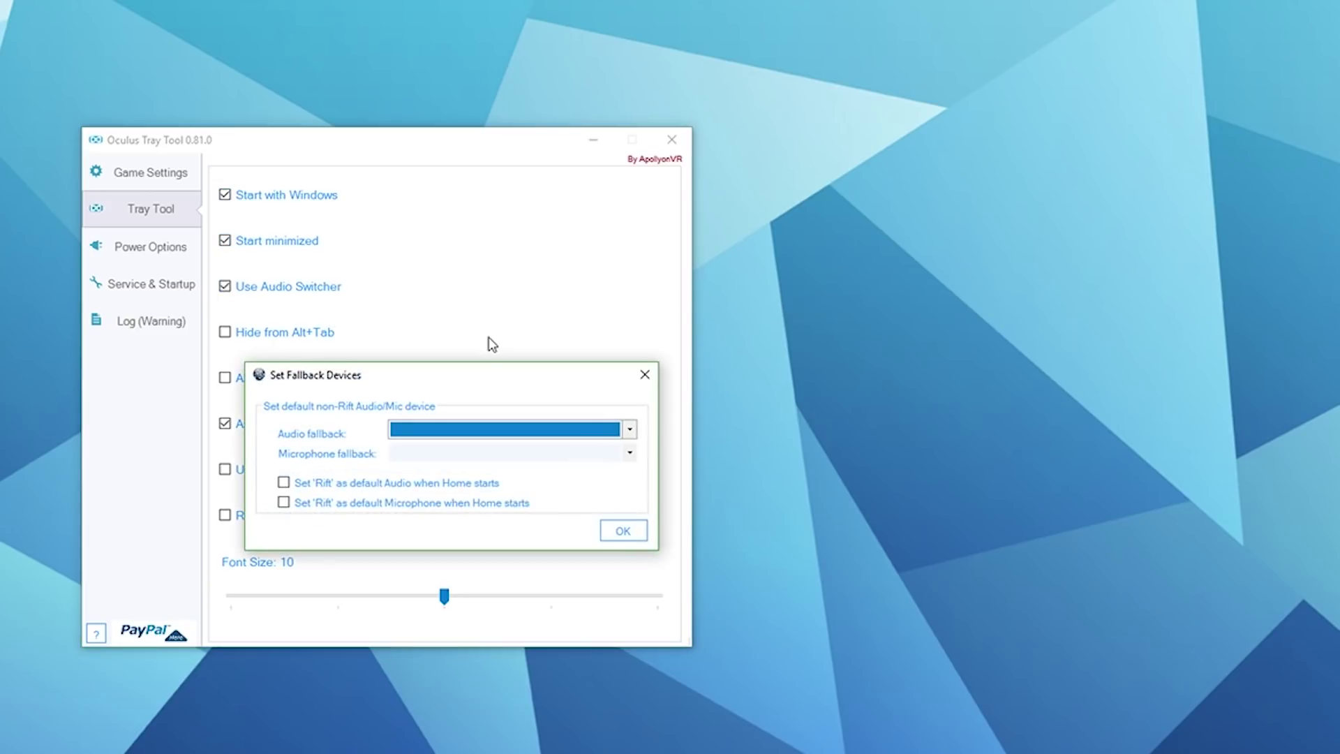
{"action": "left_click", "coordinate": [621, 432]}
{"action": "left_click", "coordinate": [607, 461]}
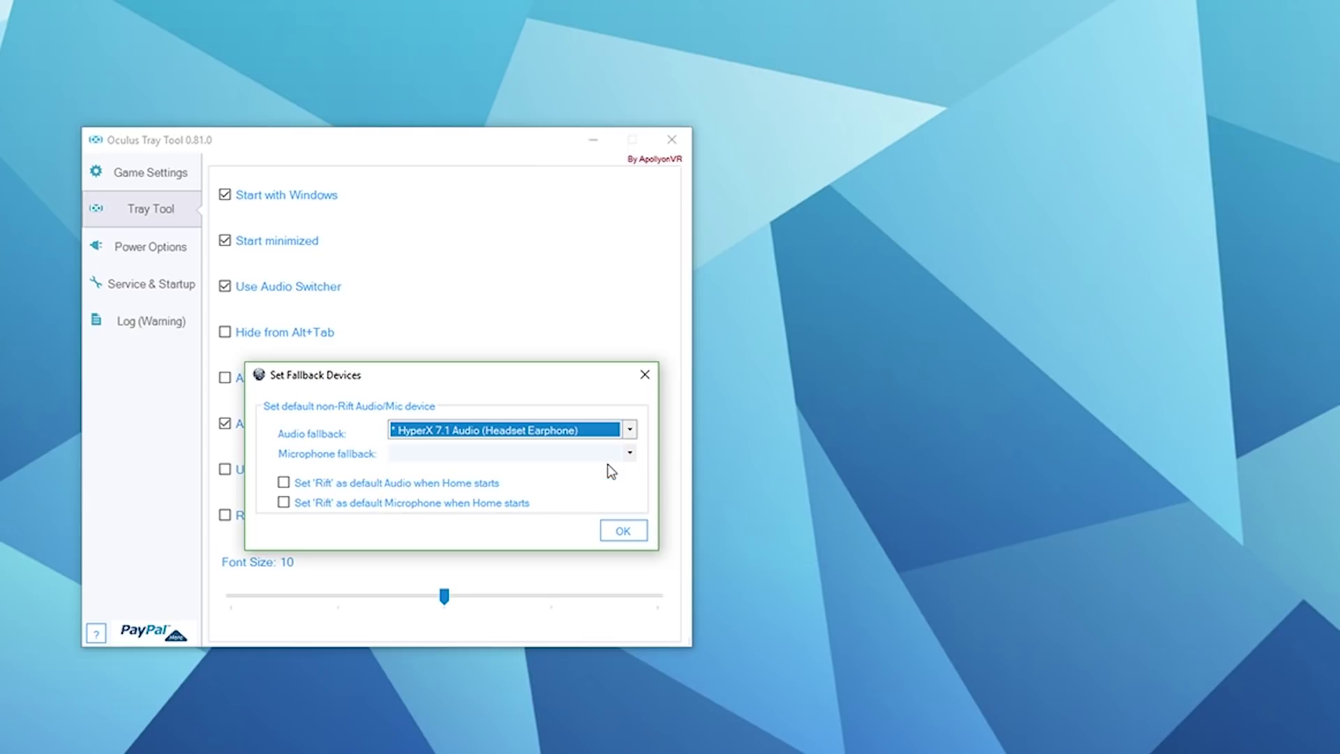
{"action": "left_click", "coordinate": [605, 458]}
{"action": "left_click", "coordinate": [597, 491]}
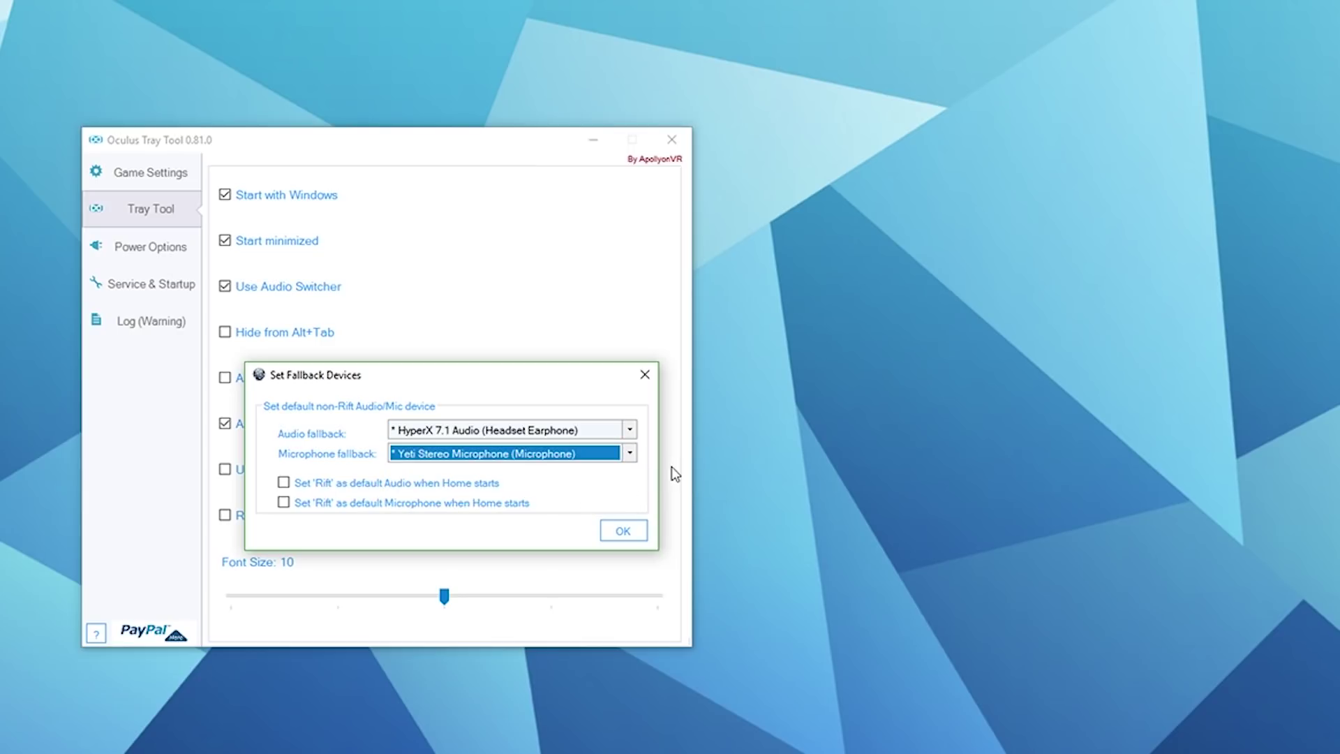
{"action": "left_click", "coordinate": [283, 482]}
{"action": "left_click", "coordinate": [284, 502]}
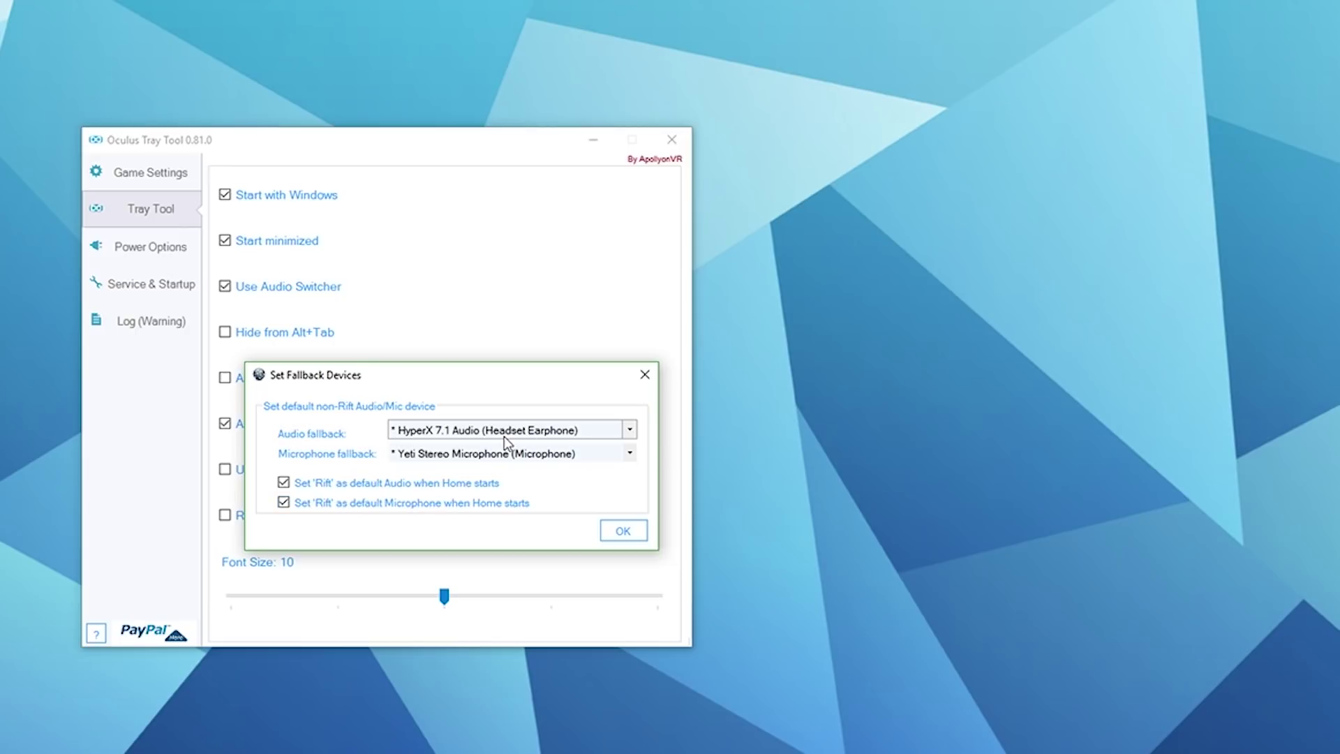
{"action": "left_click", "coordinate": [606, 529]}
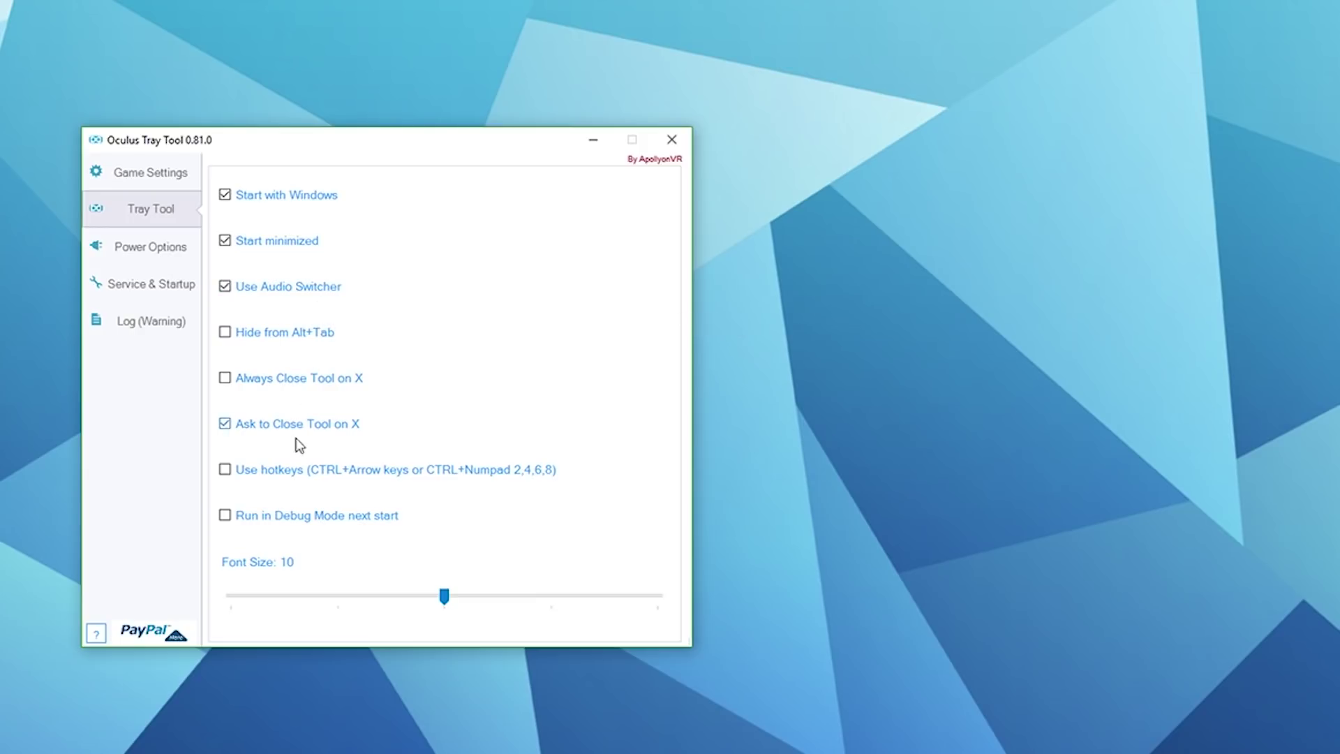
Make the tool set the High performance power plan on start
{"action": "left_click", "coordinate": [148, 247]}
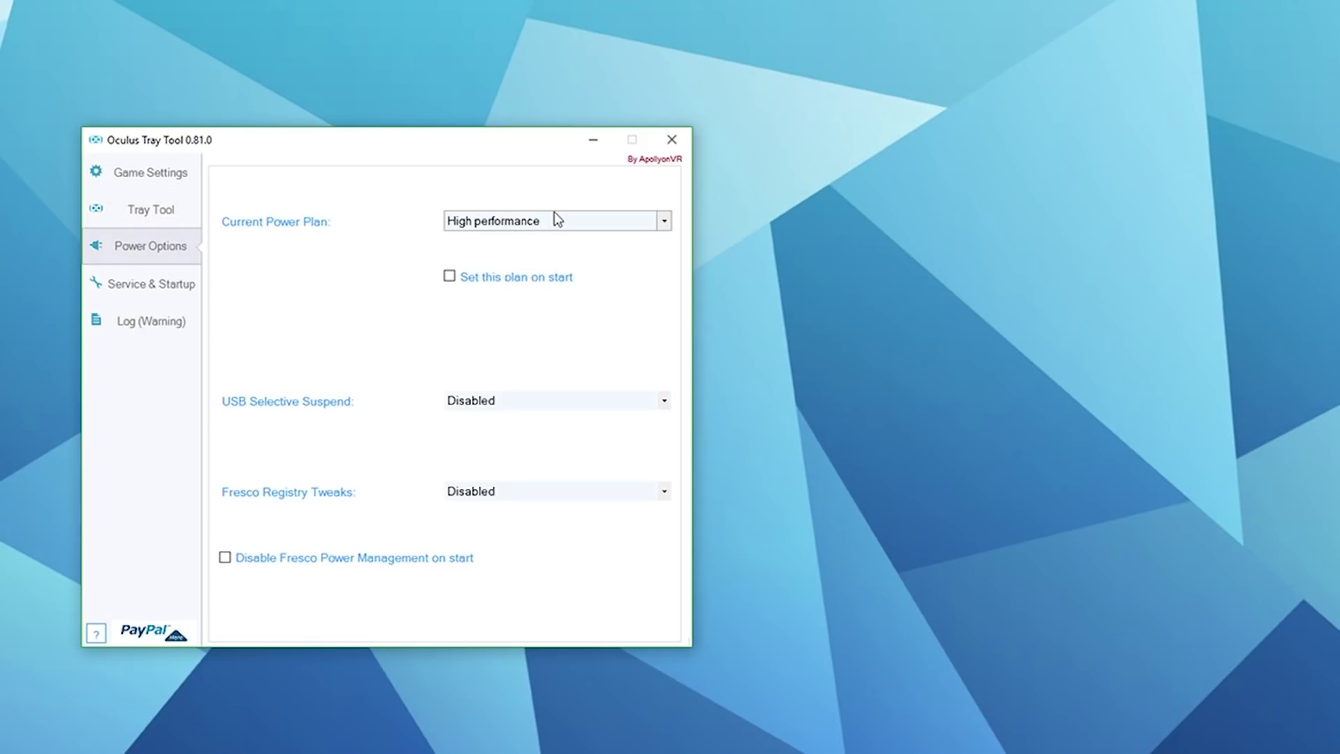
{"action": "left_click", "coordinate": [450, 277]}
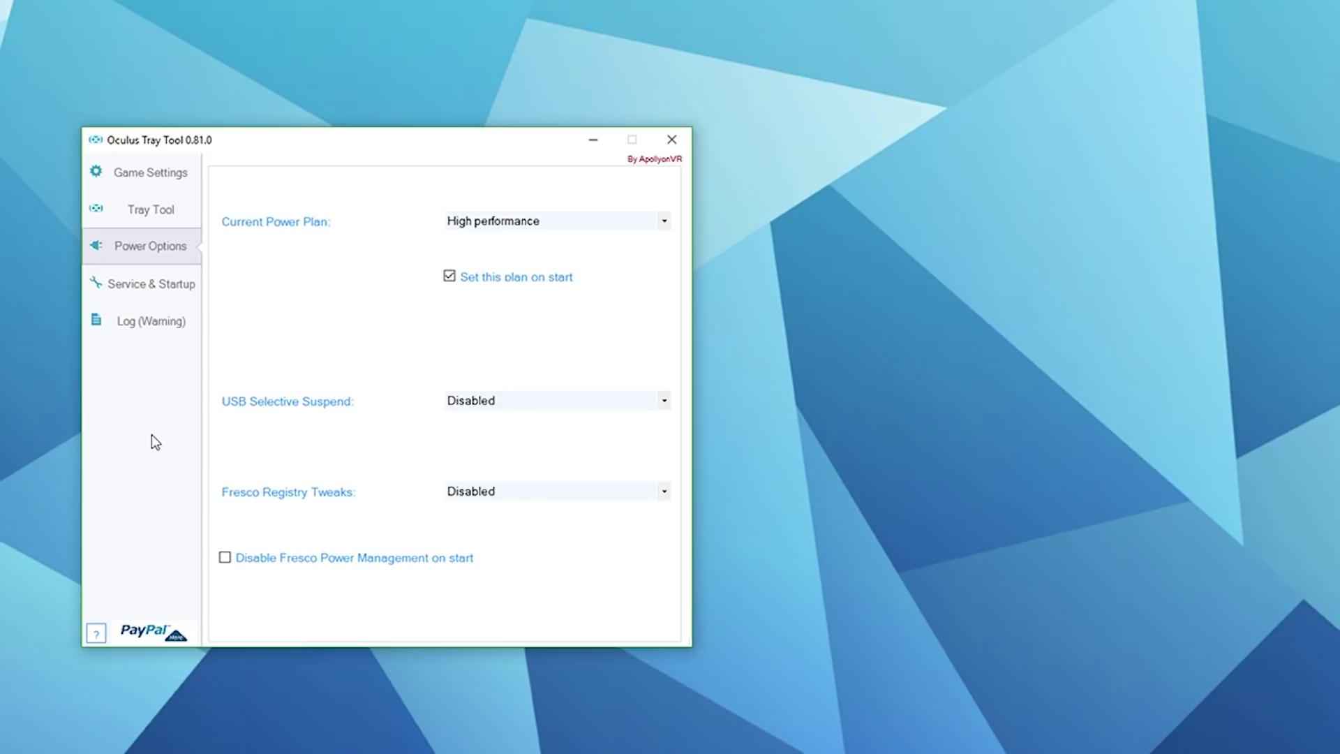
Look over the Service & Startup options and the warning log
{"action": "left_click", "coordinate": [162, 292]}
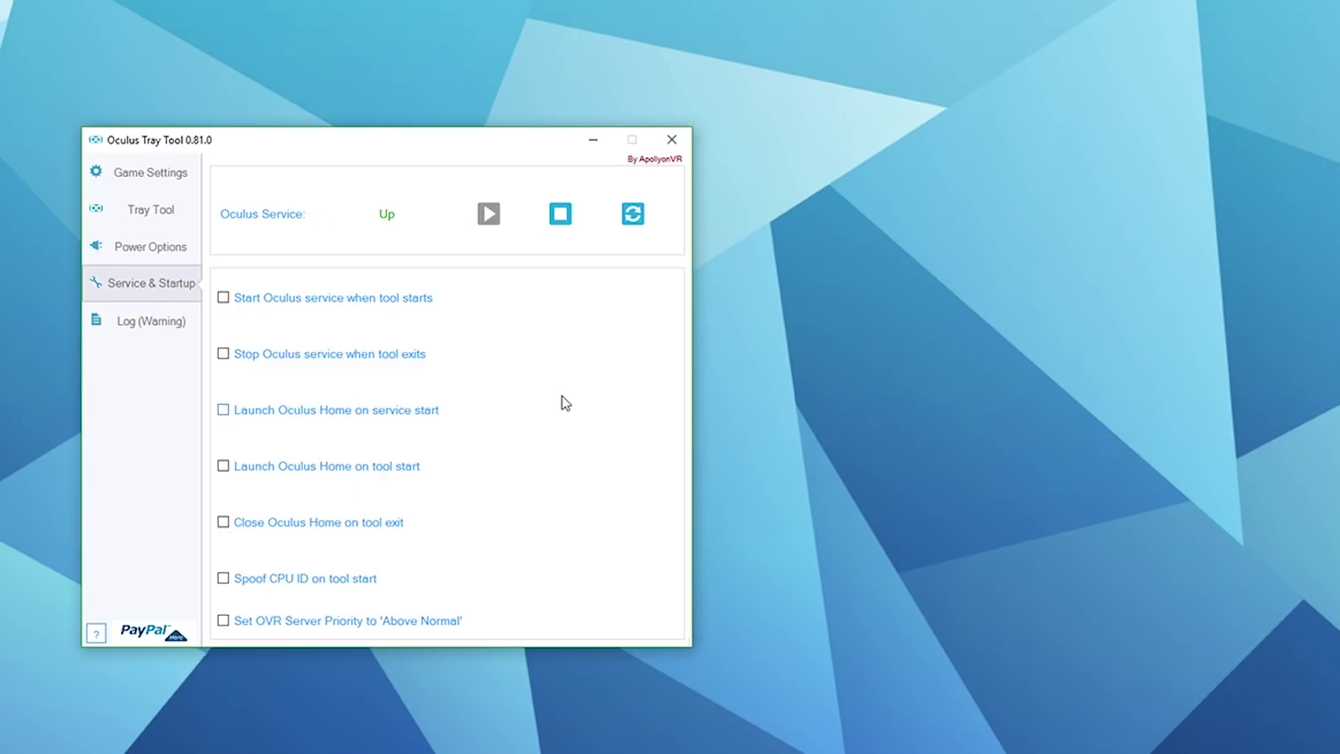
{"action": "left_click", "coordinate": [133, 321]}
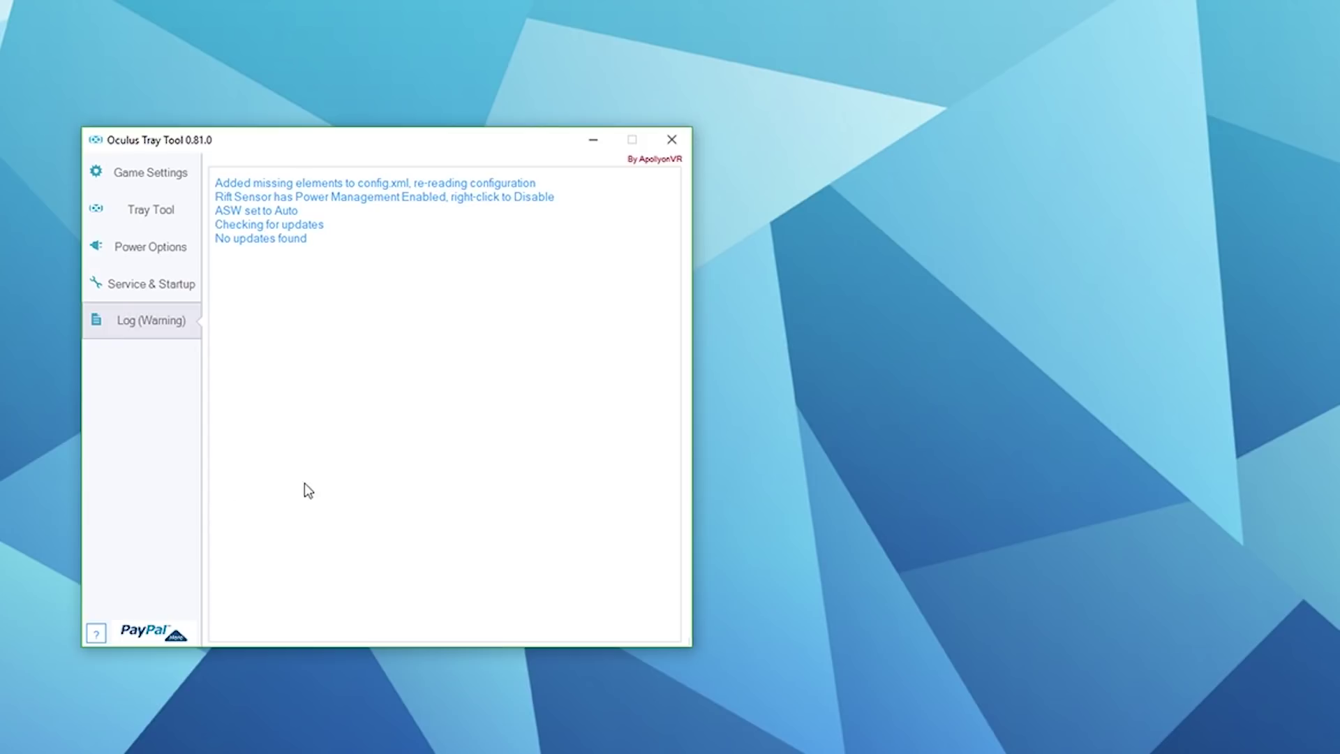
Open the Read Me help beside the main window, skim its option explanations and close it
{"action": "left_click", "coordinate": [96, 633]}
{"action": "left_click_drag", "start_coordinate": [1143, 220], "coordinate": [1082, 214]}
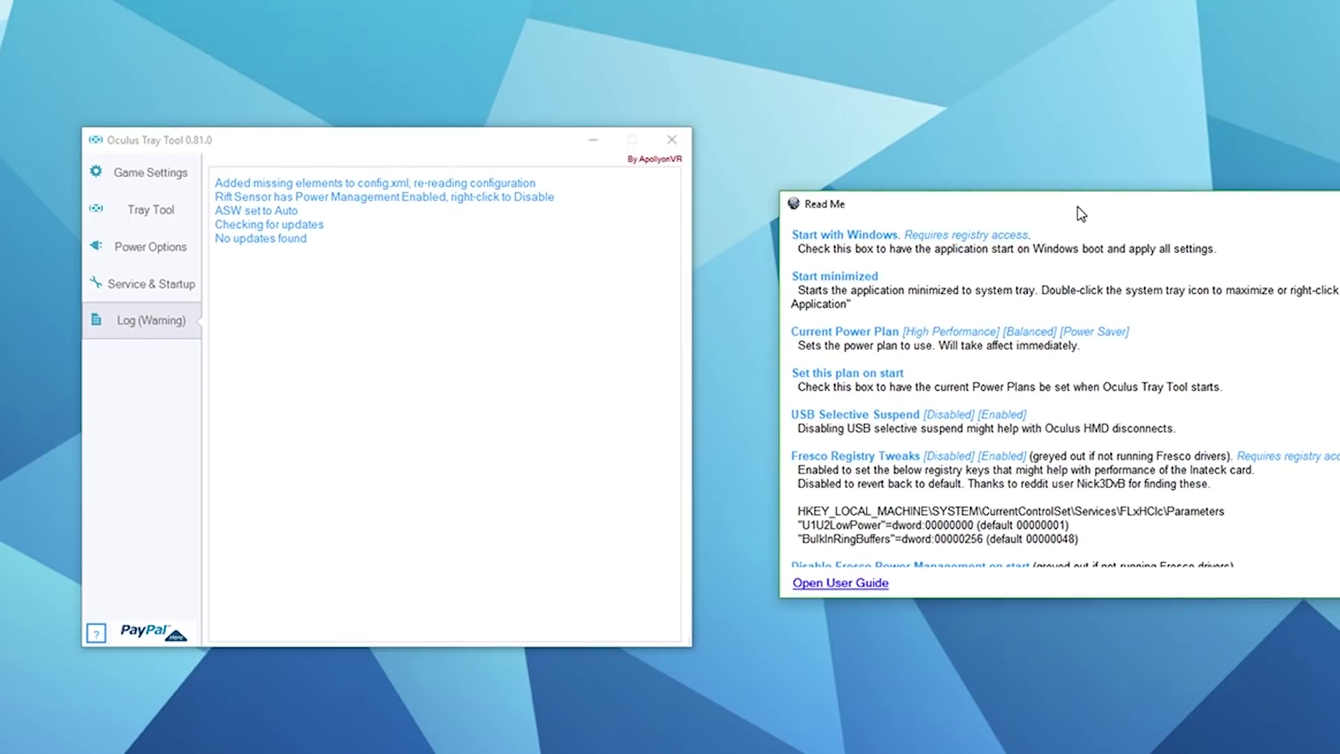
{"action": "scroll", "coordinate": [1055, 292], "scroll_direction": "down", "scroll_amount": 2}
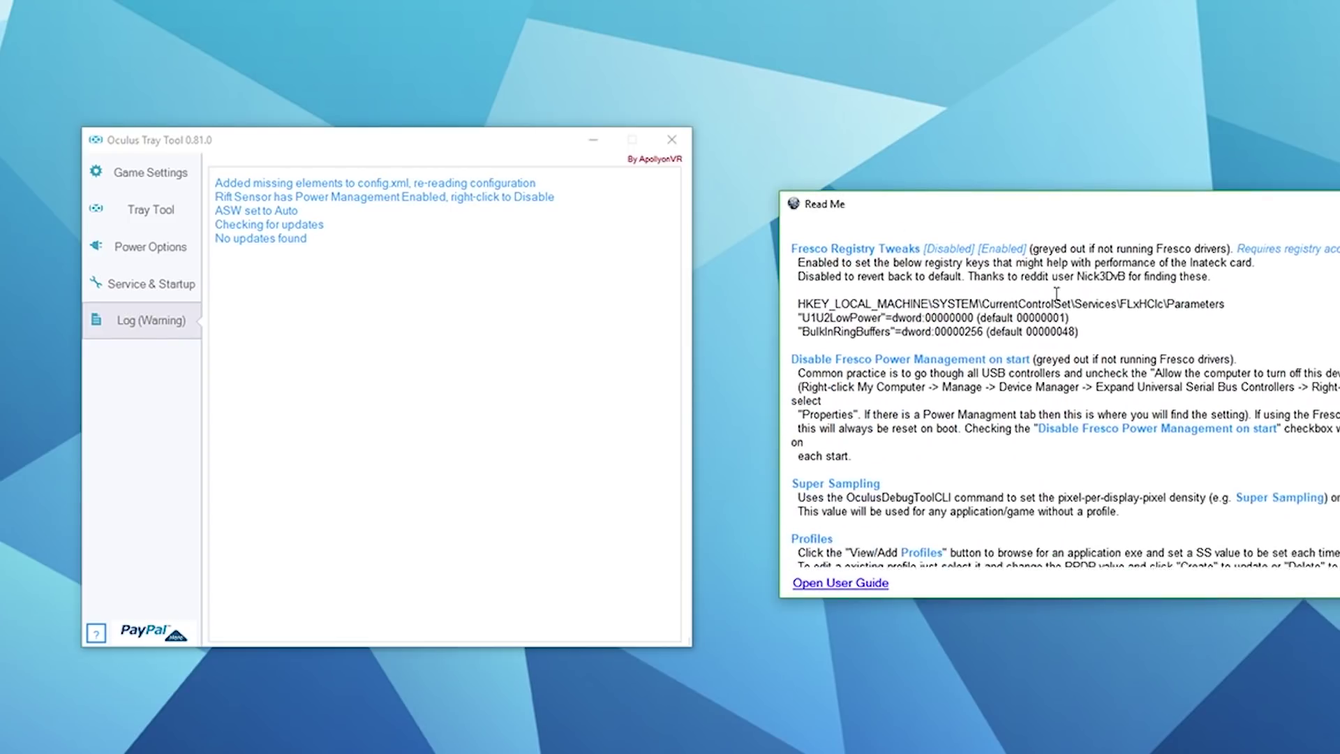
{"action": "scroll", "coordinate": [1055, 293], "scroll_direction": "down", "scroll_amount": 7}
{"action": "scroll", "coordinate": [1060, 293], "scroll_direction": "up", "scroll_amount": 10}
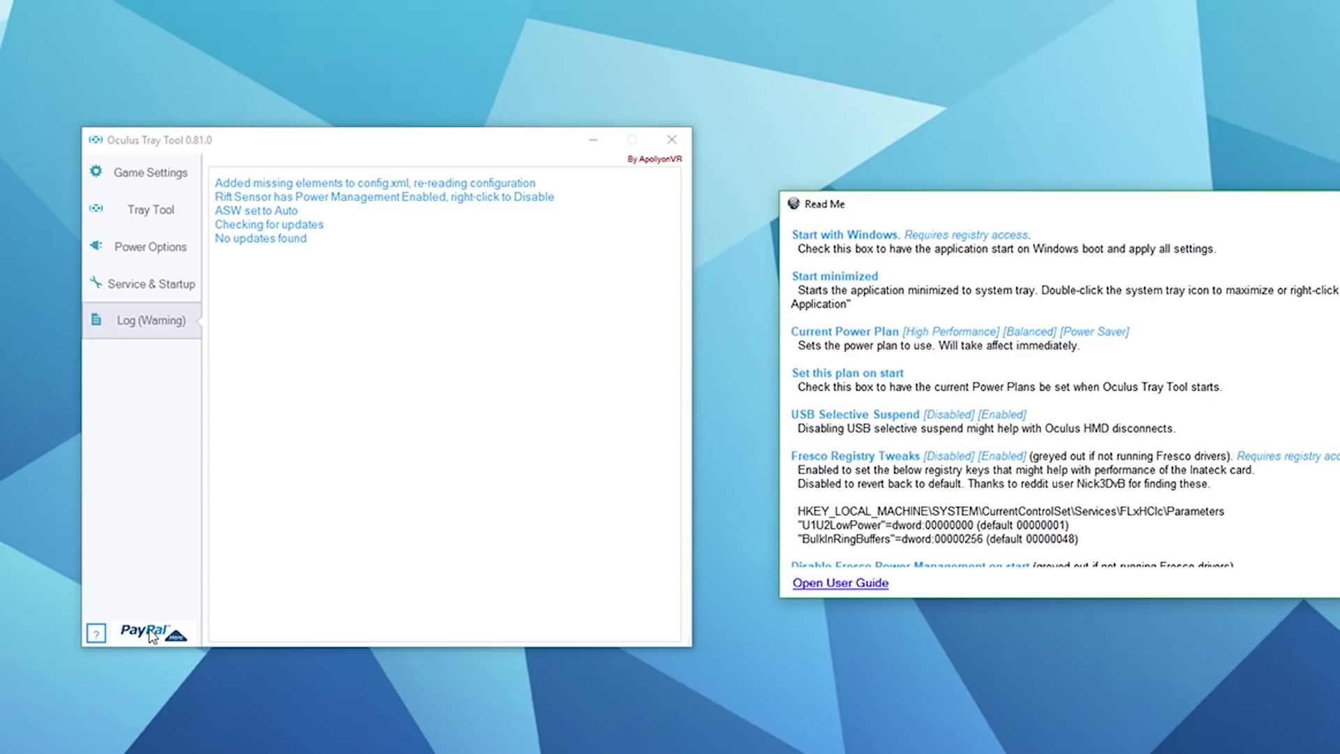
{"action": "left_click", "coordinate": [600, 473]}
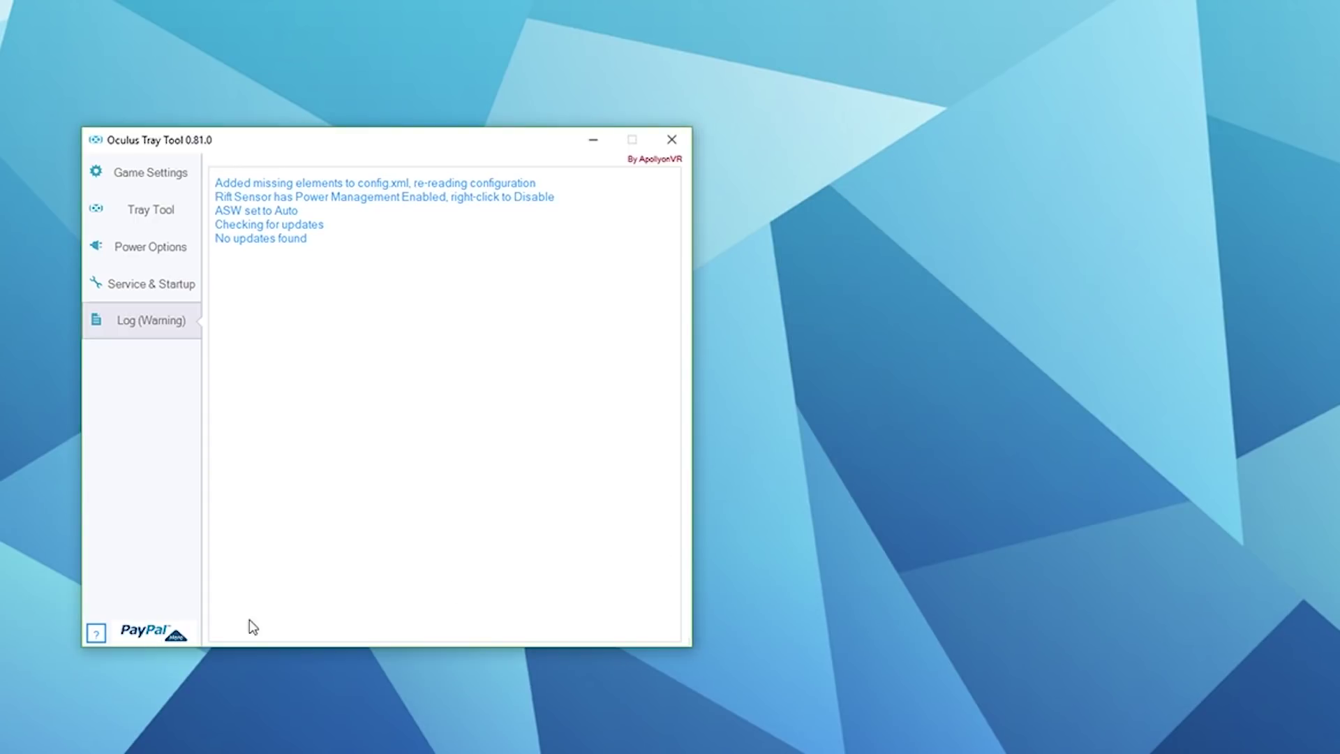
Show the PayPal donation options beside the main window and close them
{"action": "left_click", "coordinate": [168, 632]}
{"action": "left_click_drag", "start_coordinate": [529, 453], "coordinate": [1008, 316]}
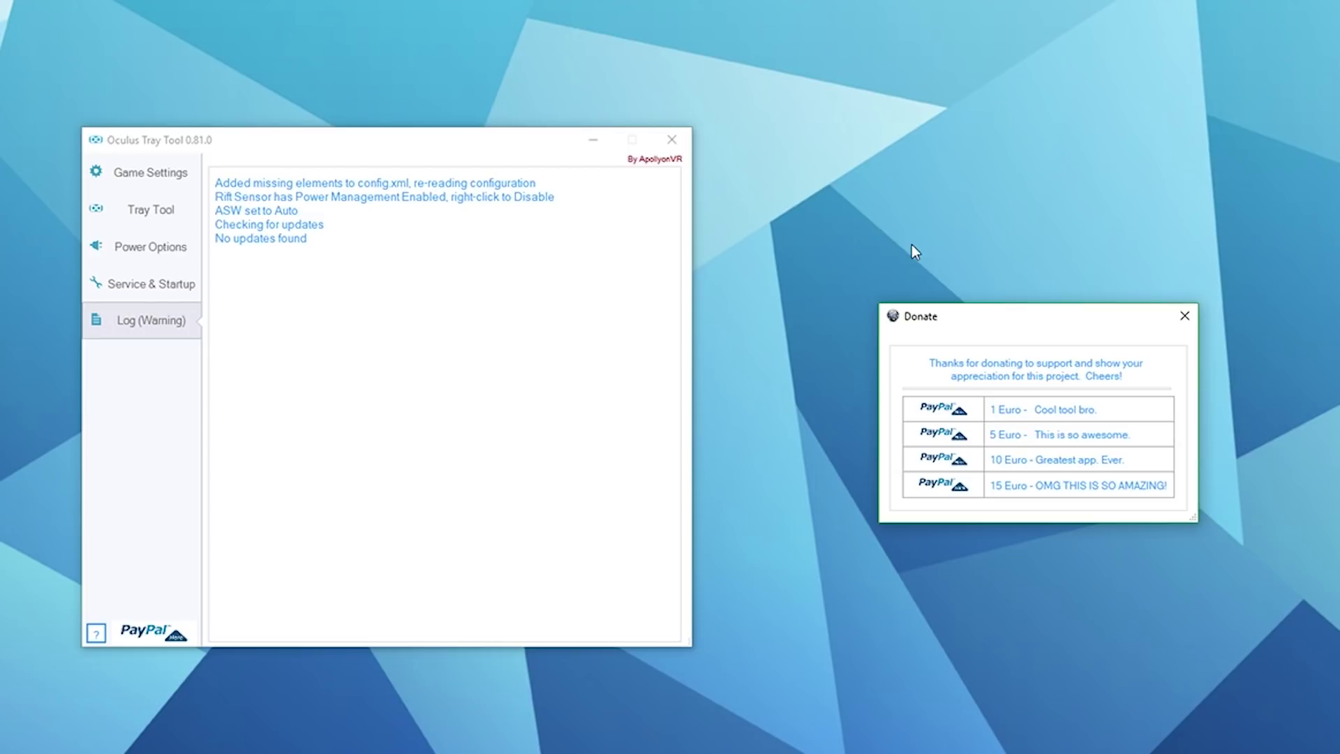
{"action": "left_click", "coordinate": [1178, 318]}
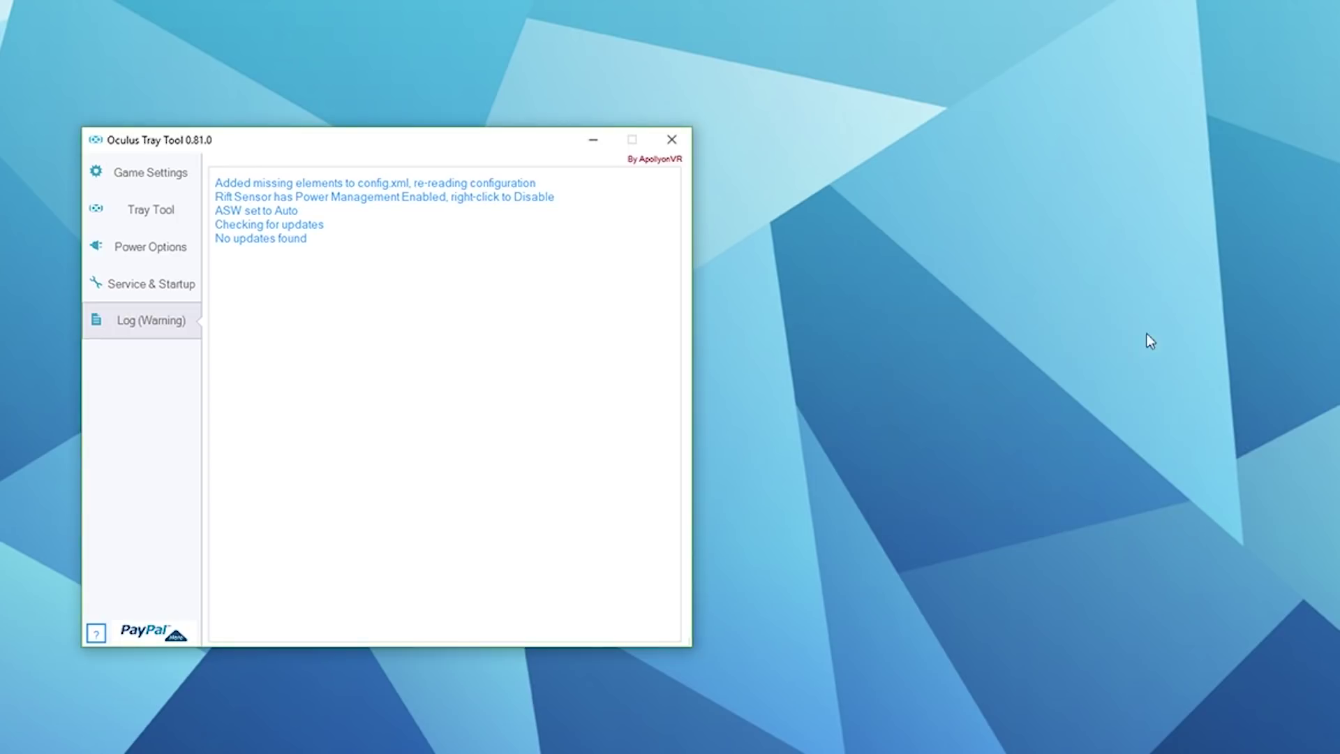
Add SteamVR to the Oculus Library from the game settings and restart the Oculus Service
{"action": "left_click", "coordinate": [159, 173]}
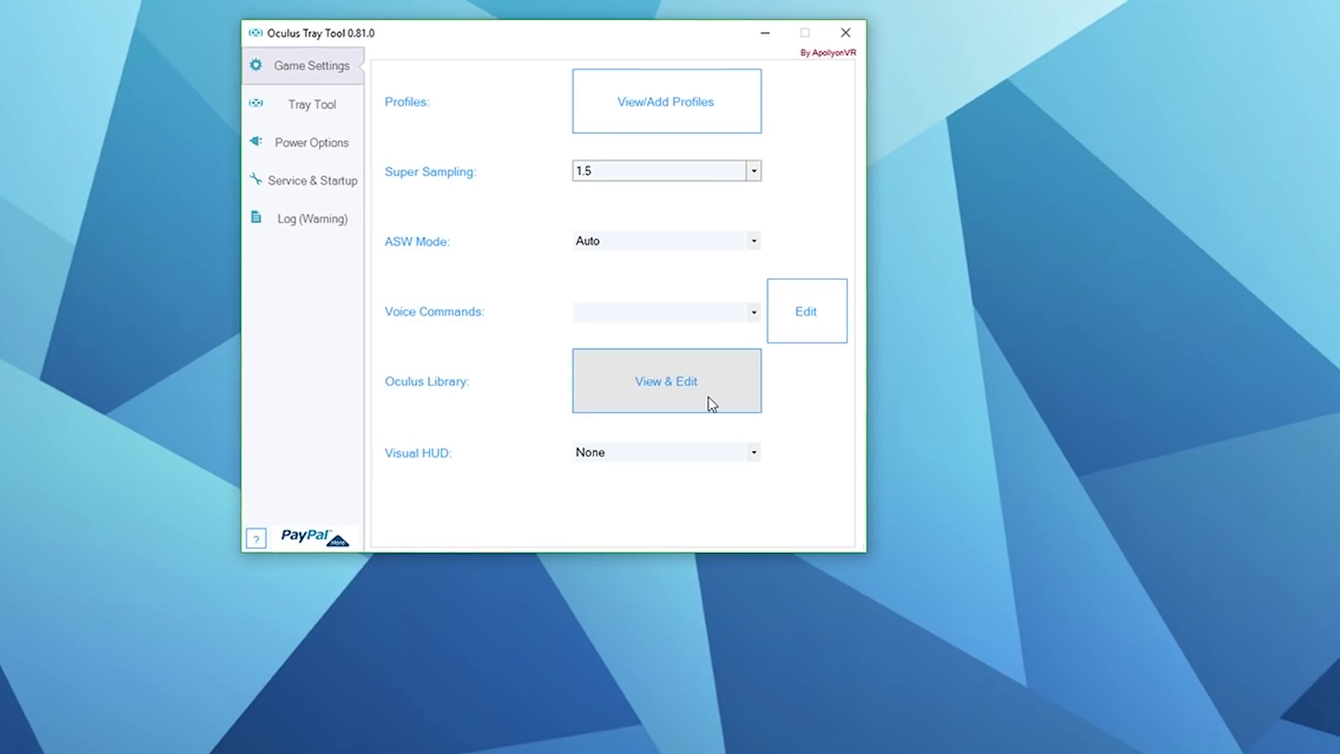
{"action": "left_click", "coordinate": [710, 403]}
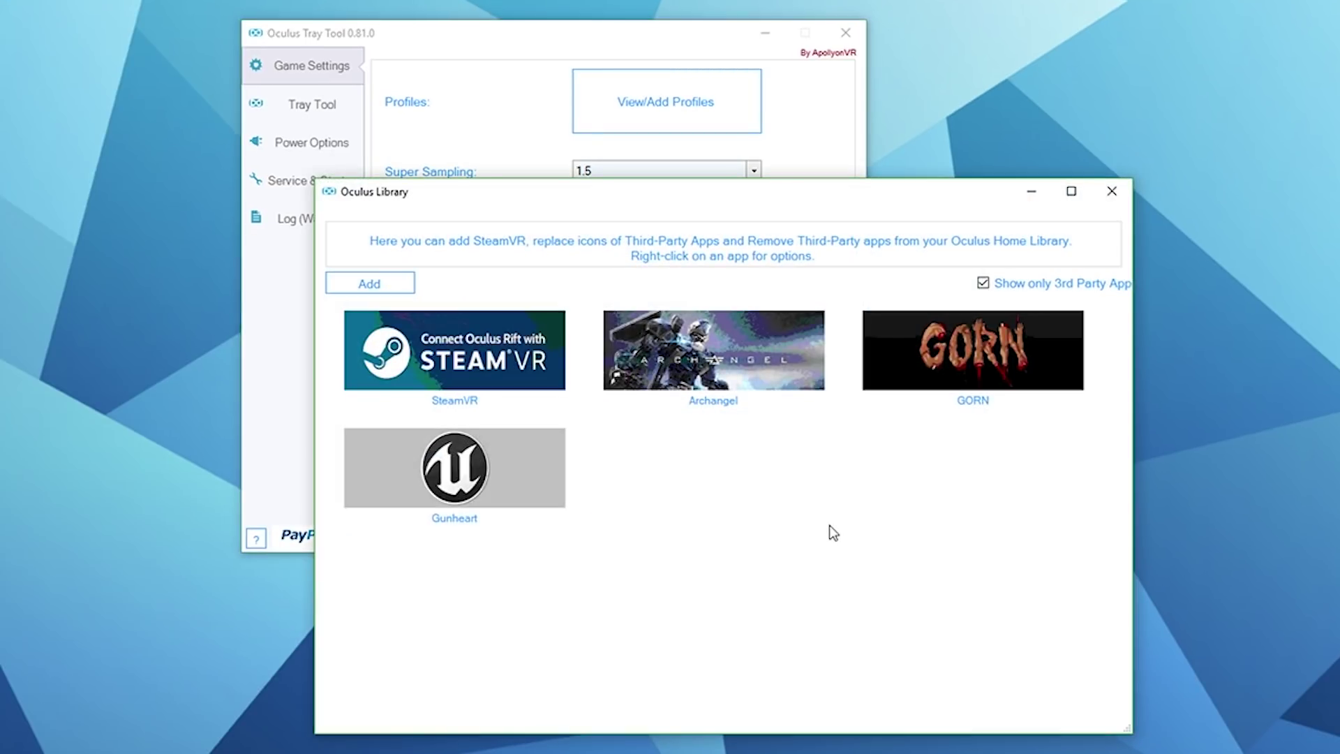
{"action": "left_click", "coordinate": [379, 279]}
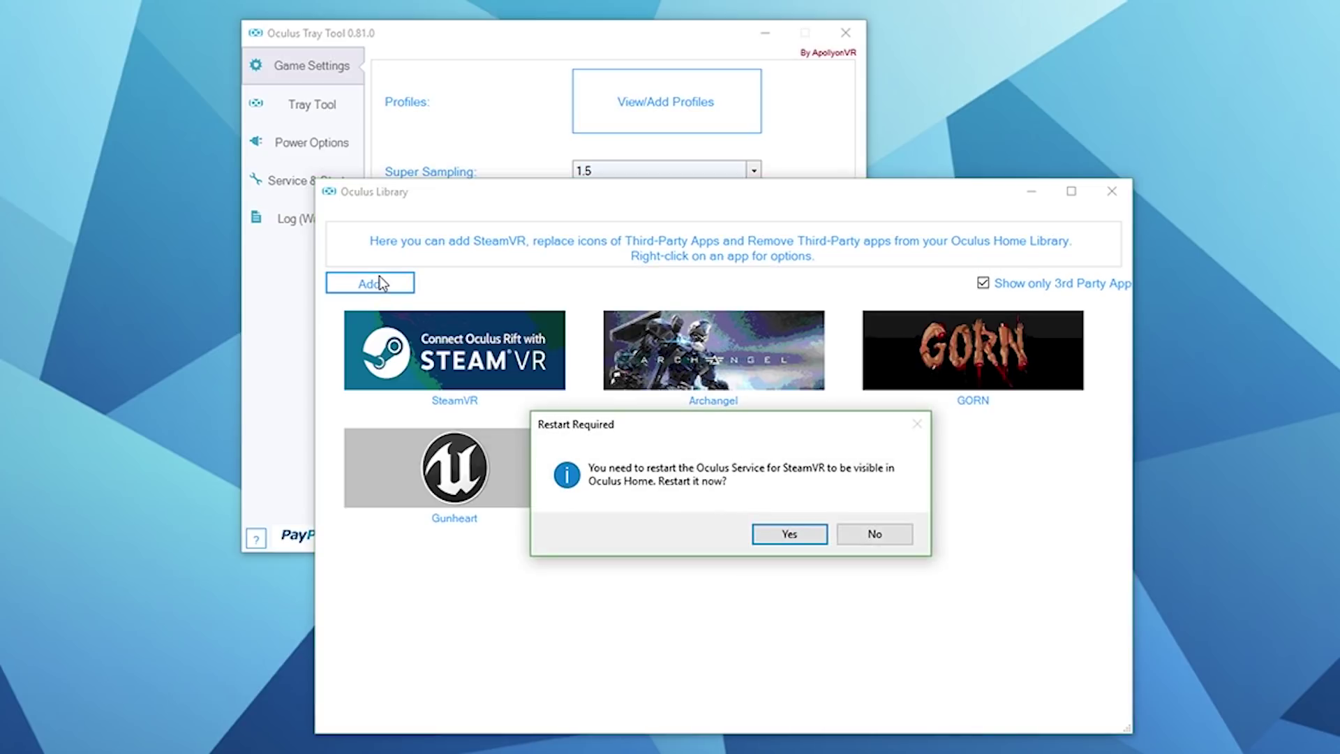
{"action": "left_click", "coordinate": [791, 543]}
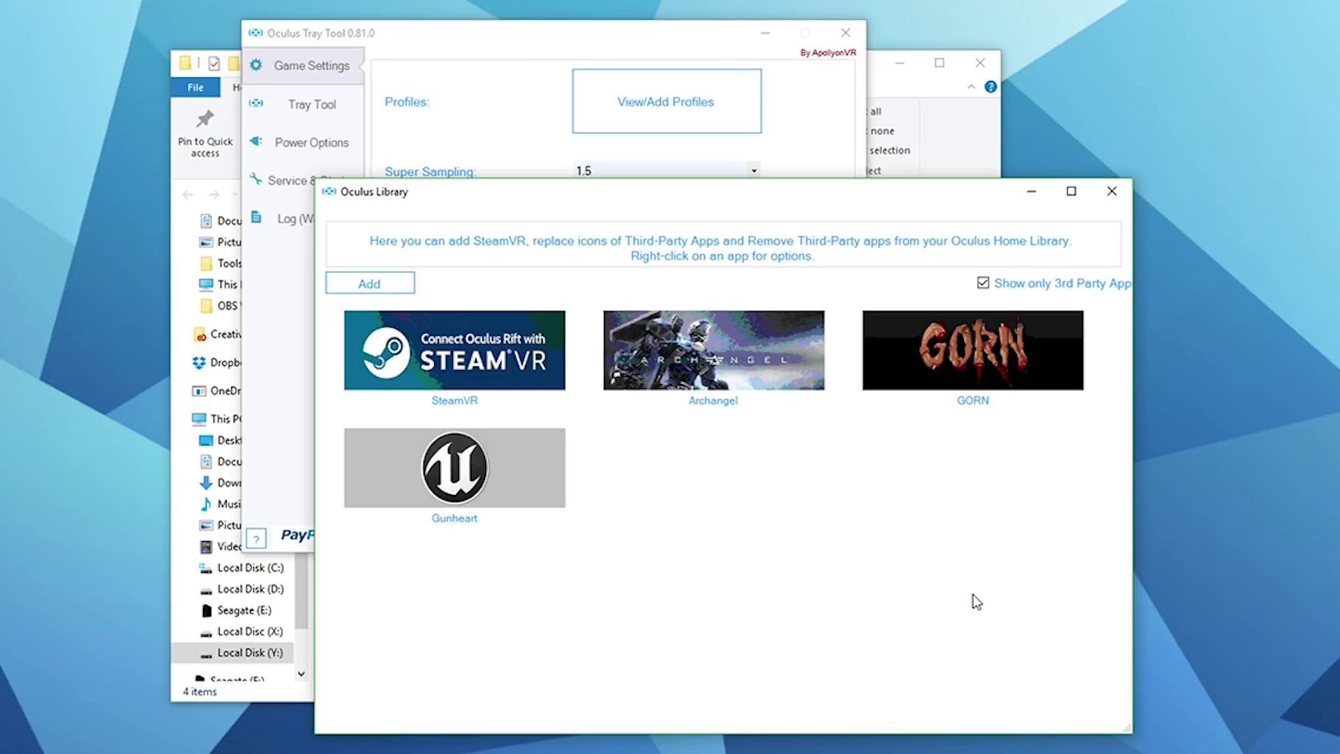
Open icon replacement for Archangel in the Oculus Library, preview the available artwork and close the dialog
{"action": "right_click", "coordinate": [754, 361]}
{"action": "left_click", "coordinate": [801, 363]}
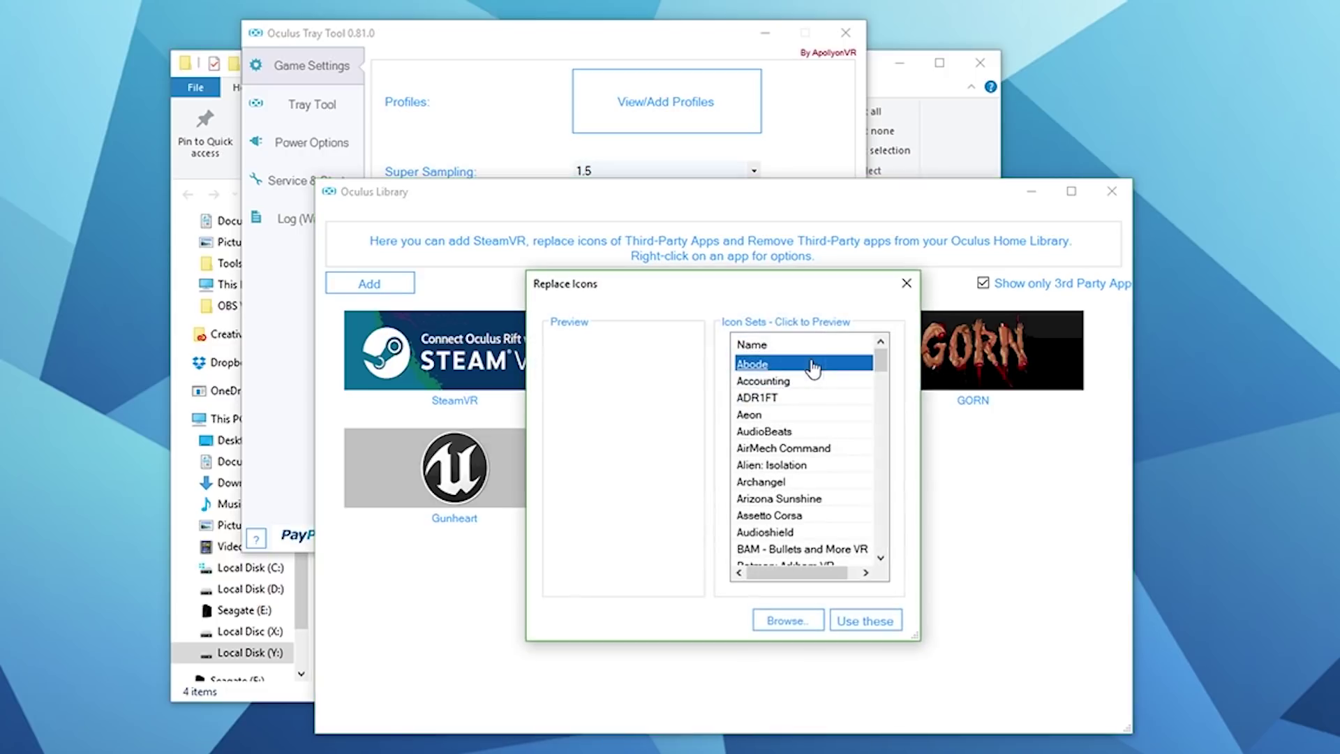
{"action": "left_click", "coordinate": [813, 364]}
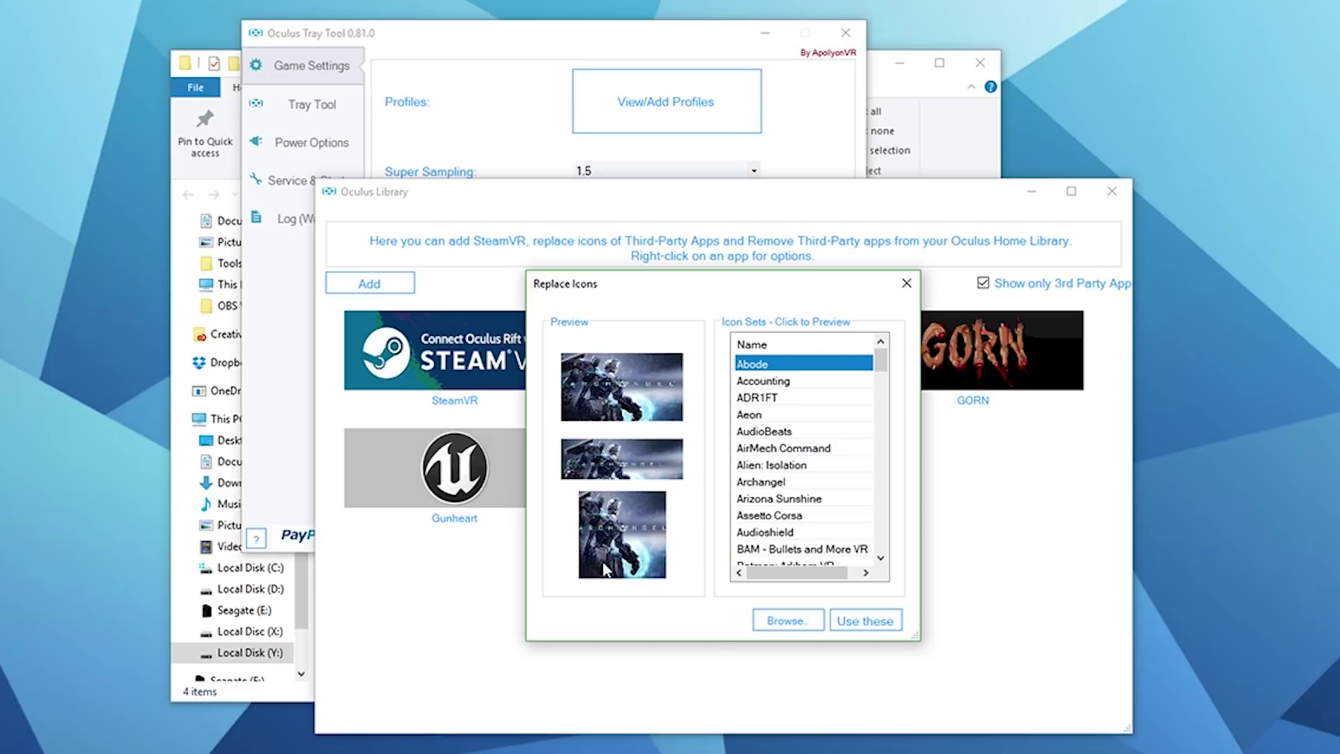
{"action": "left_click", "coordinate": [888, 626]}
{"action": "left_click", "coordinate": [905, 282]}
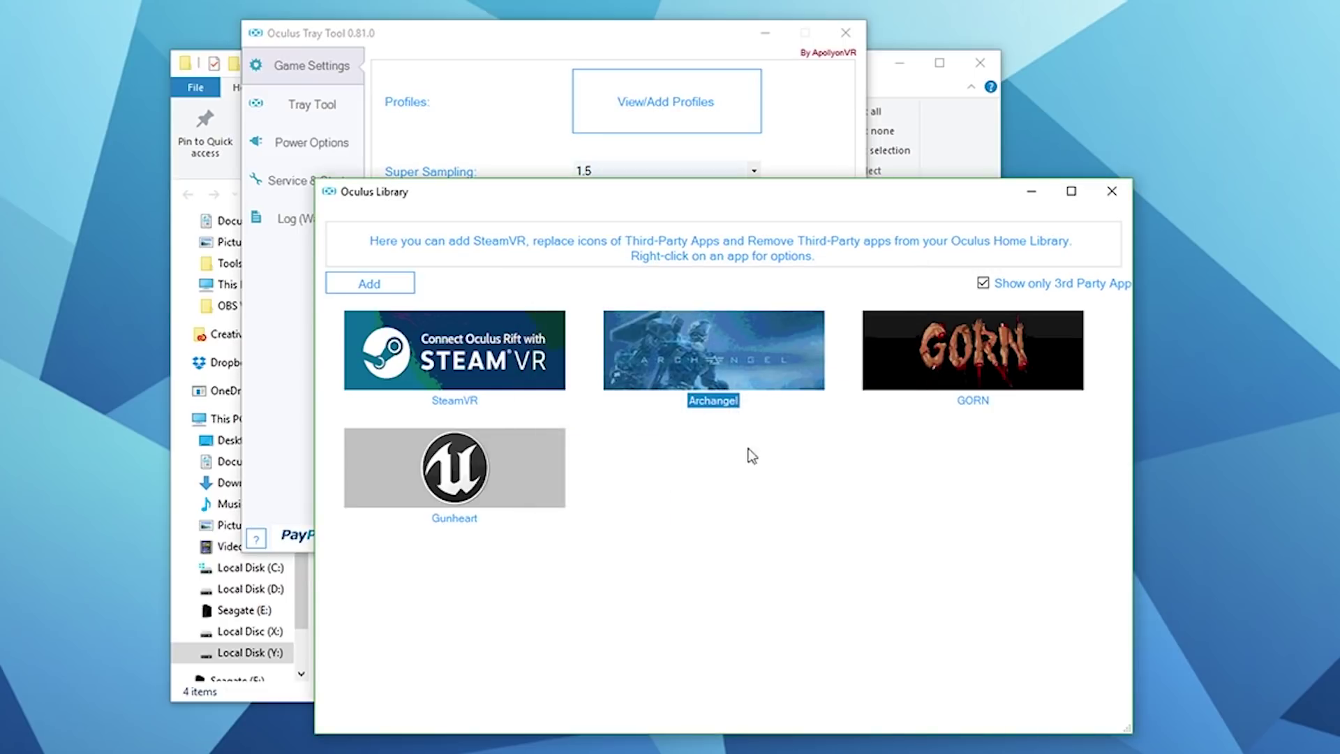
Open icon replacement for Gunheart, preview the Archangel icon set, and choose the Alien: Isolation set for use
{"action": "left_click", "coordinate": [717, 528]}
{"action": "right_click", "coordinate": [495, 484]}
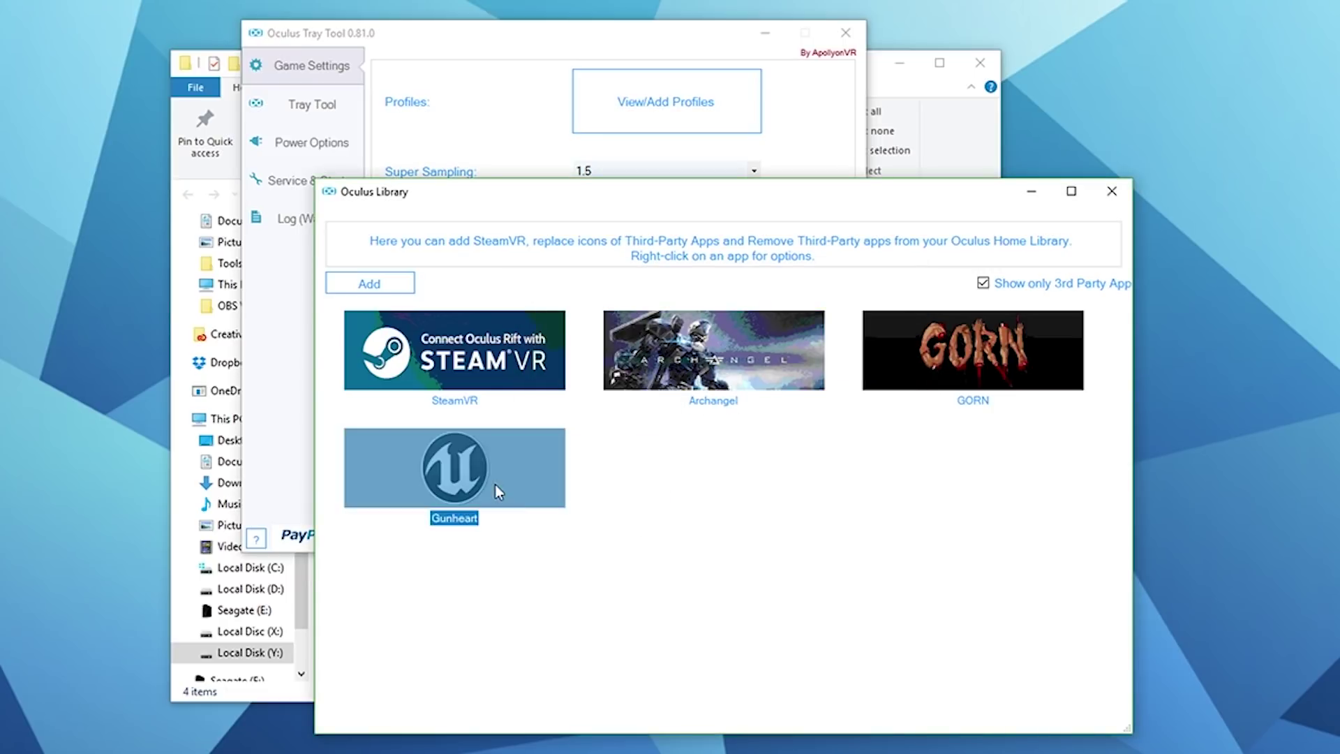
{"action": "left_click", "coordinate": [552, 495]}
{"action": "left_click", "coordinate": [802, 484]}
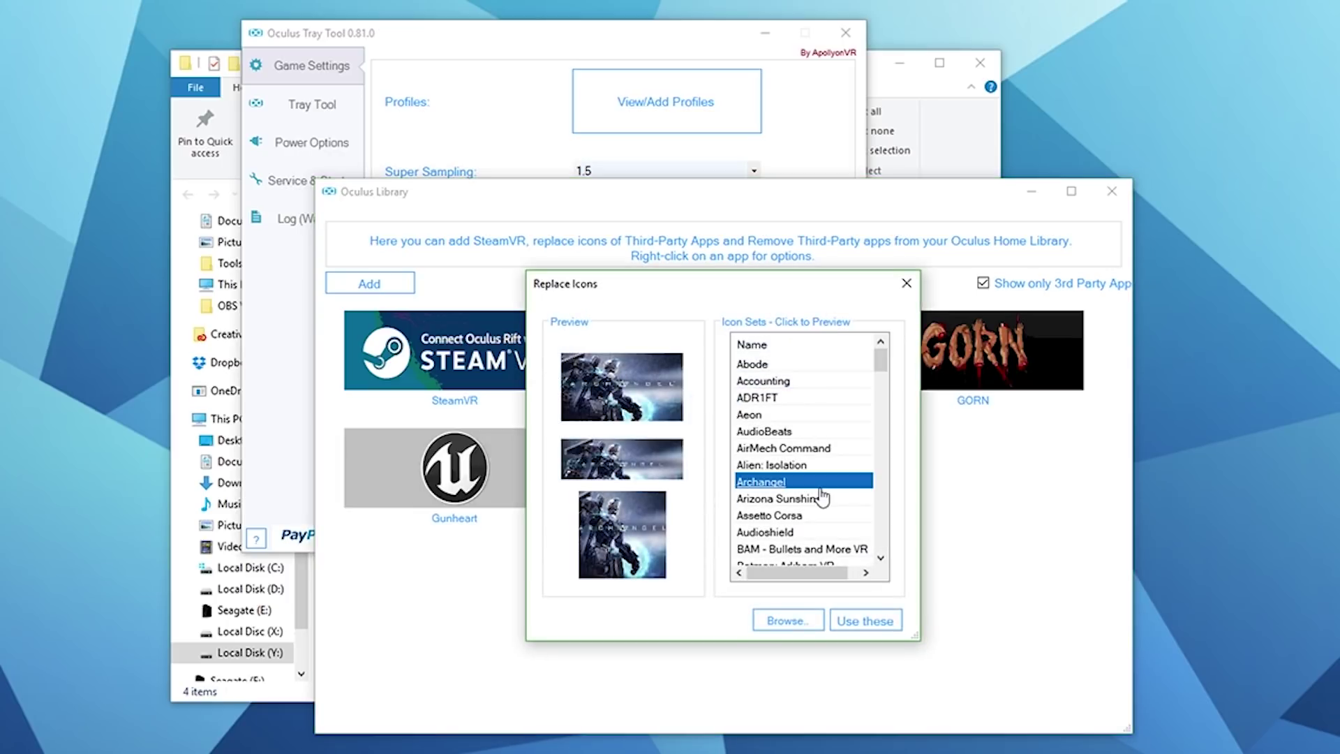
{"action": "left_click", "coordinate": [799, 466]}
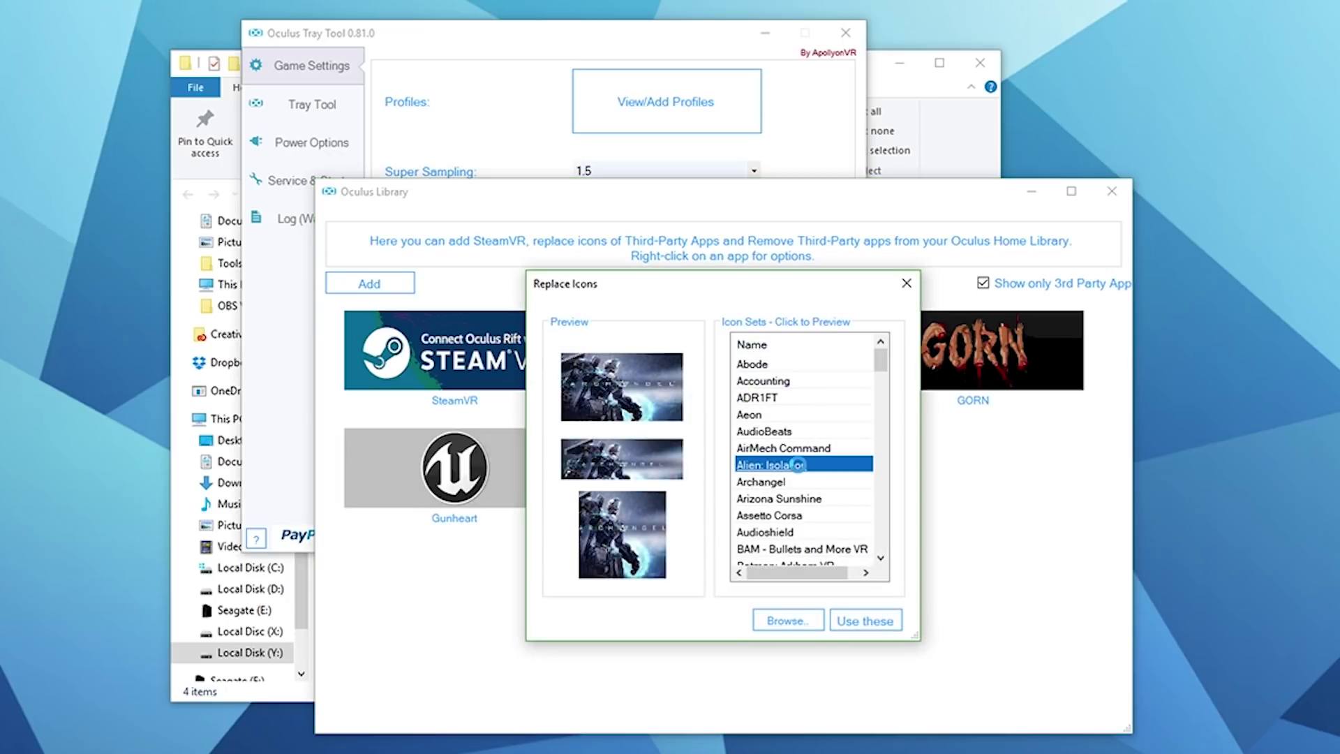
{"action": "left_click", "coordinate": [862, 621]}
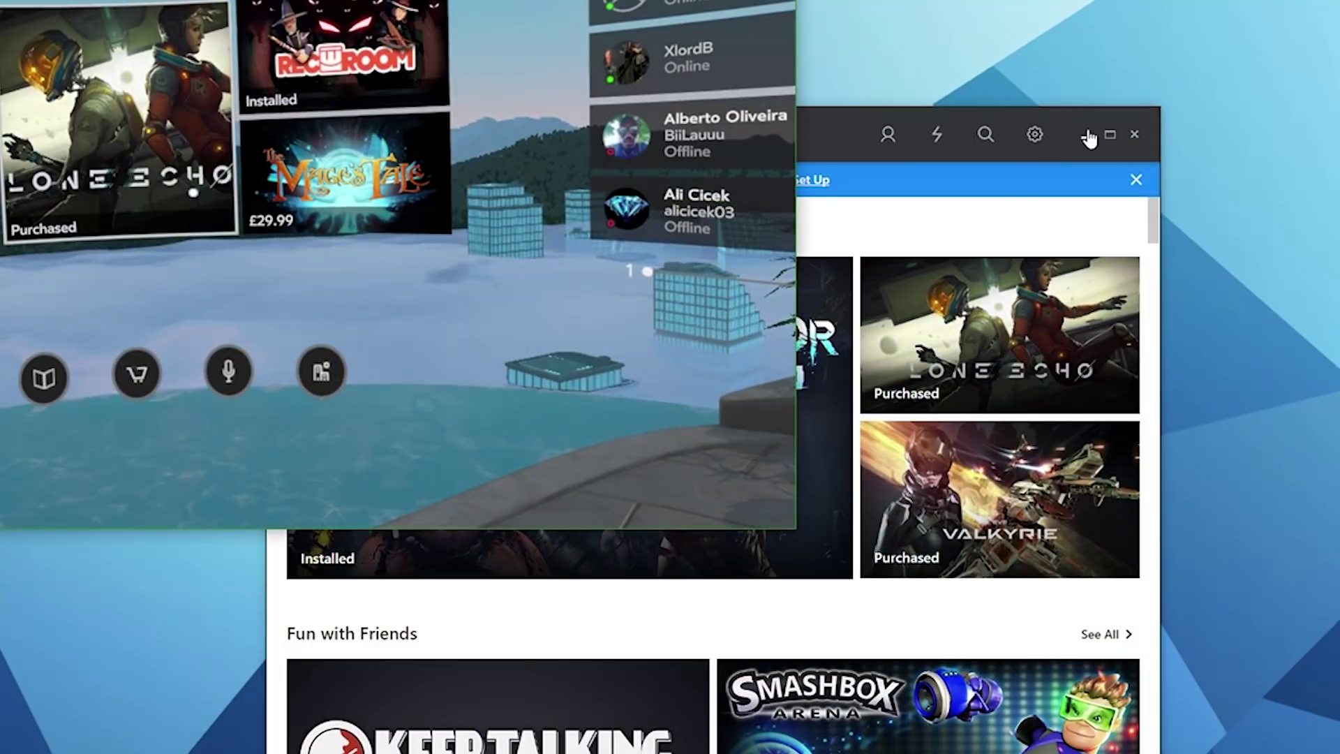
Minimize the Oculus Home desktop window, leaving the Oculus Mirror window open
{"action": "left_click", "coordinate": [1085, 136]}
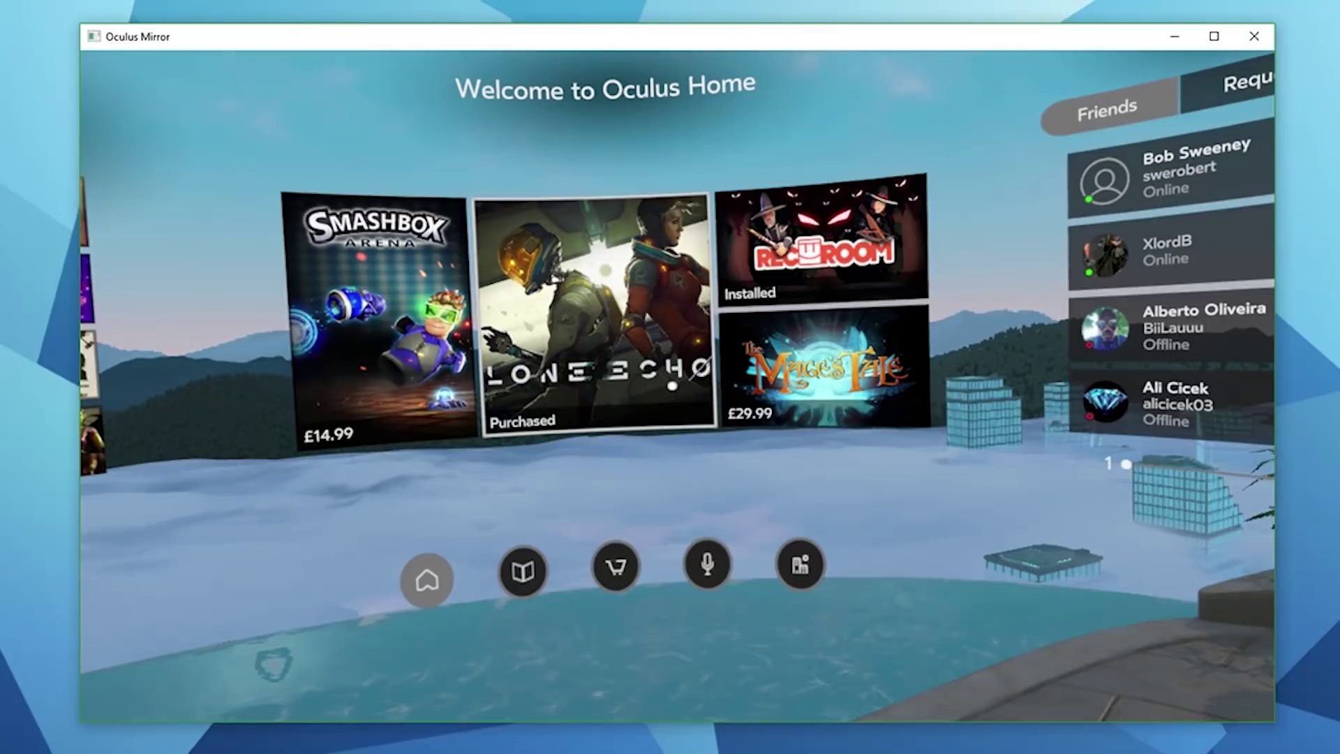
{"action": "key", "text": "super"}
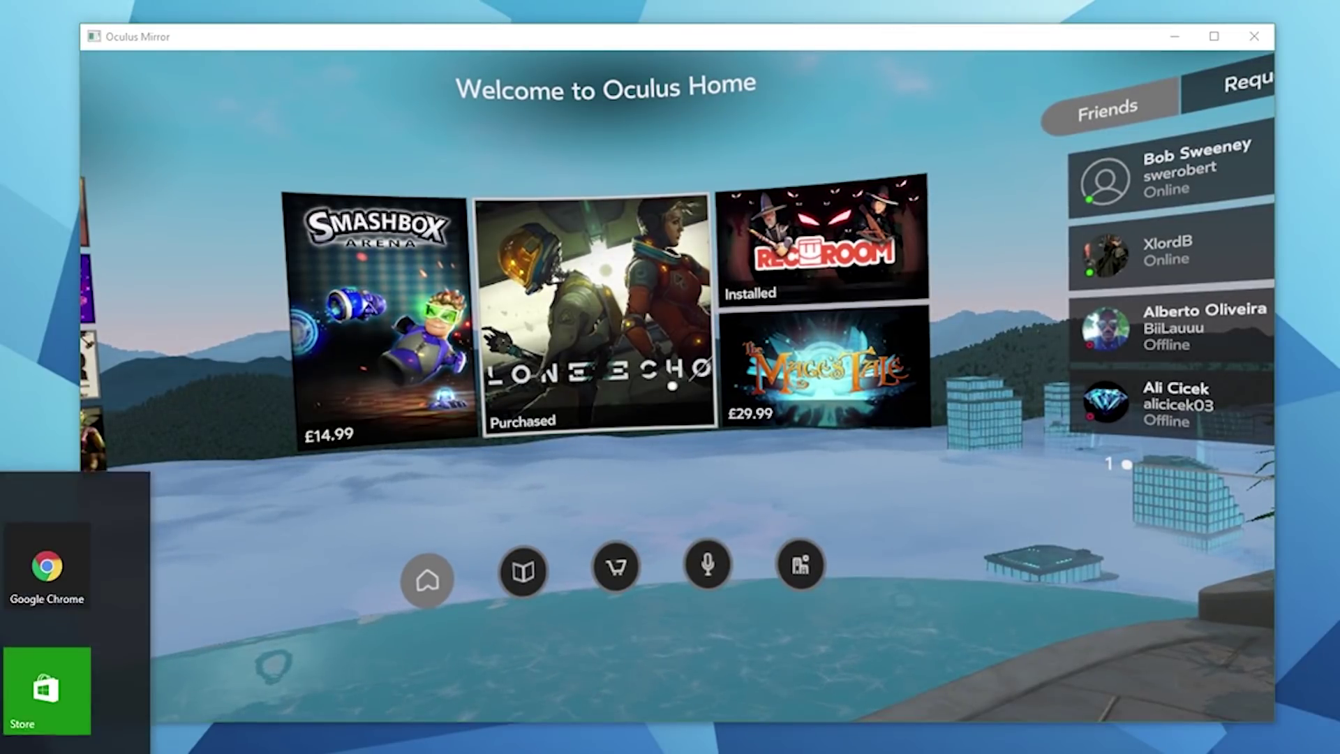
{"action": "key", "text": "Escape"}
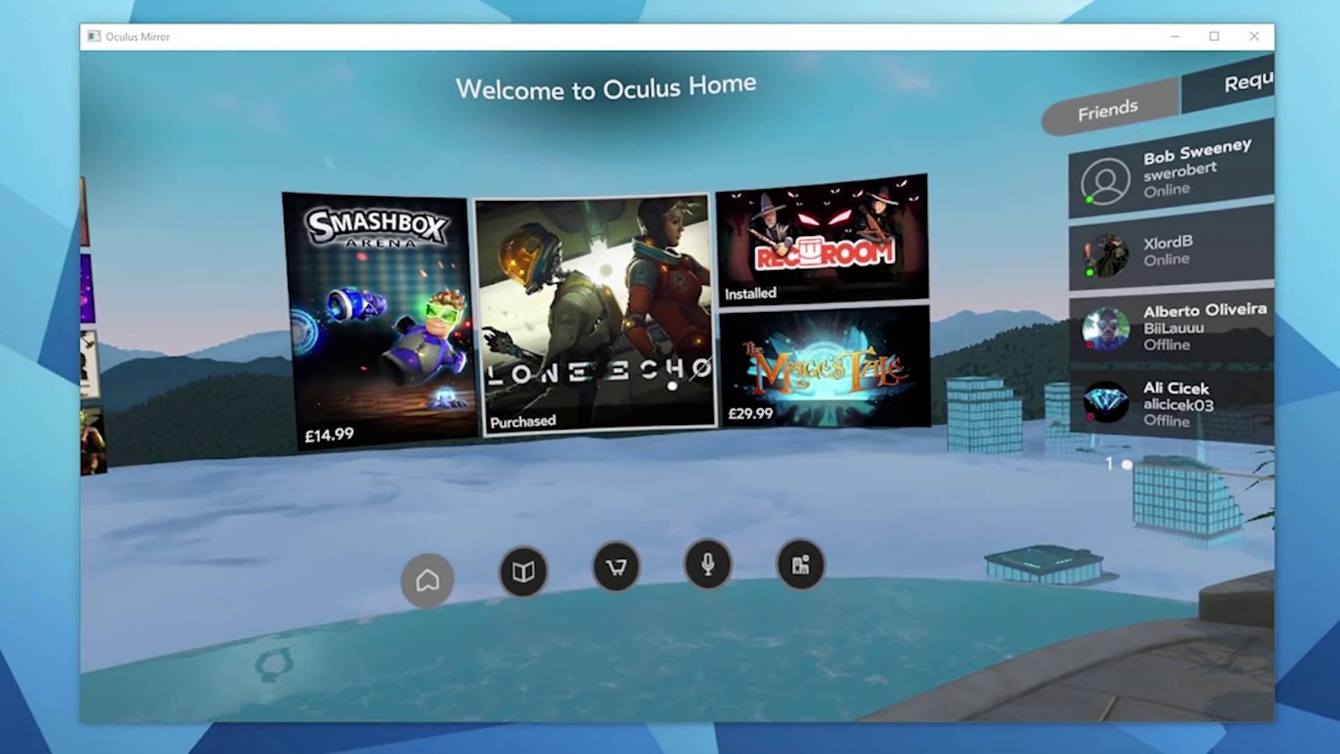
In File Explorer, browse to Oculus\Support\oculus-diagnostics on drive X:, locate OculusMirror.exe and close the window
{"action": "key", "text": "super"}
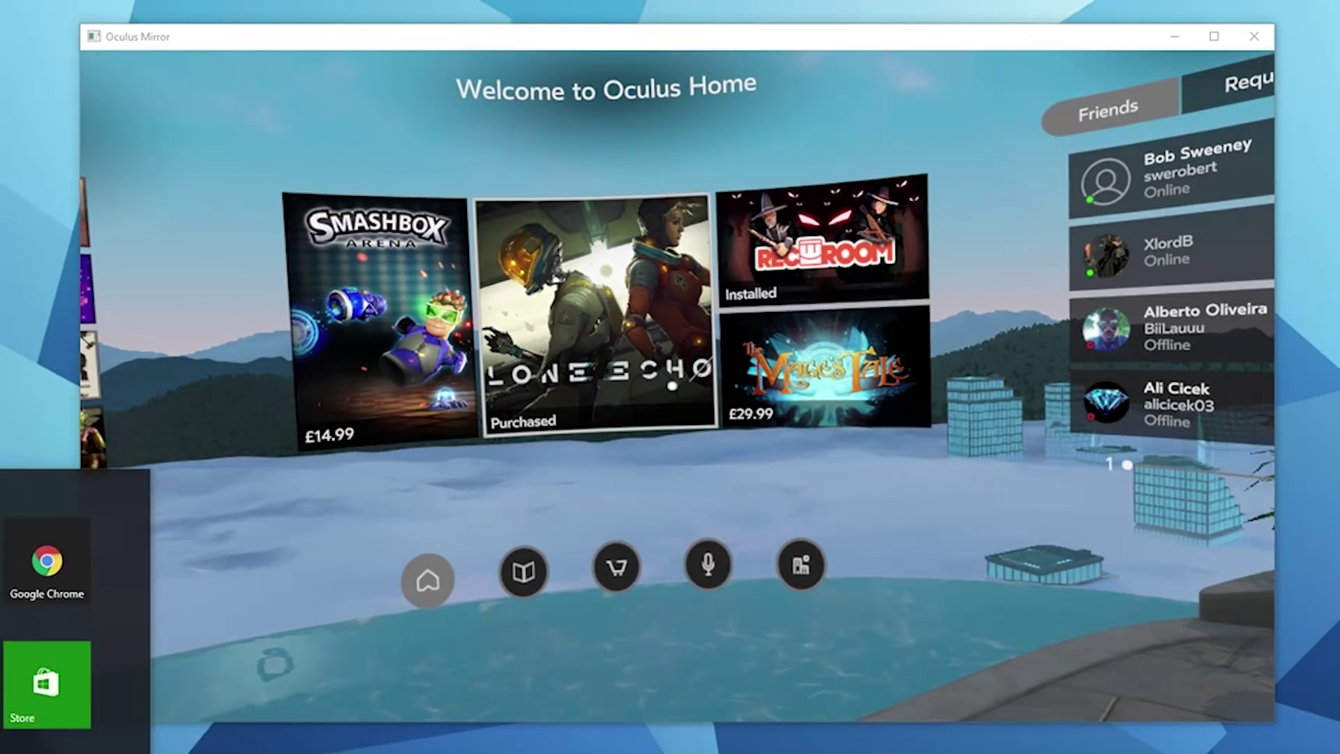
{"action": "key", "text": "super+e"}
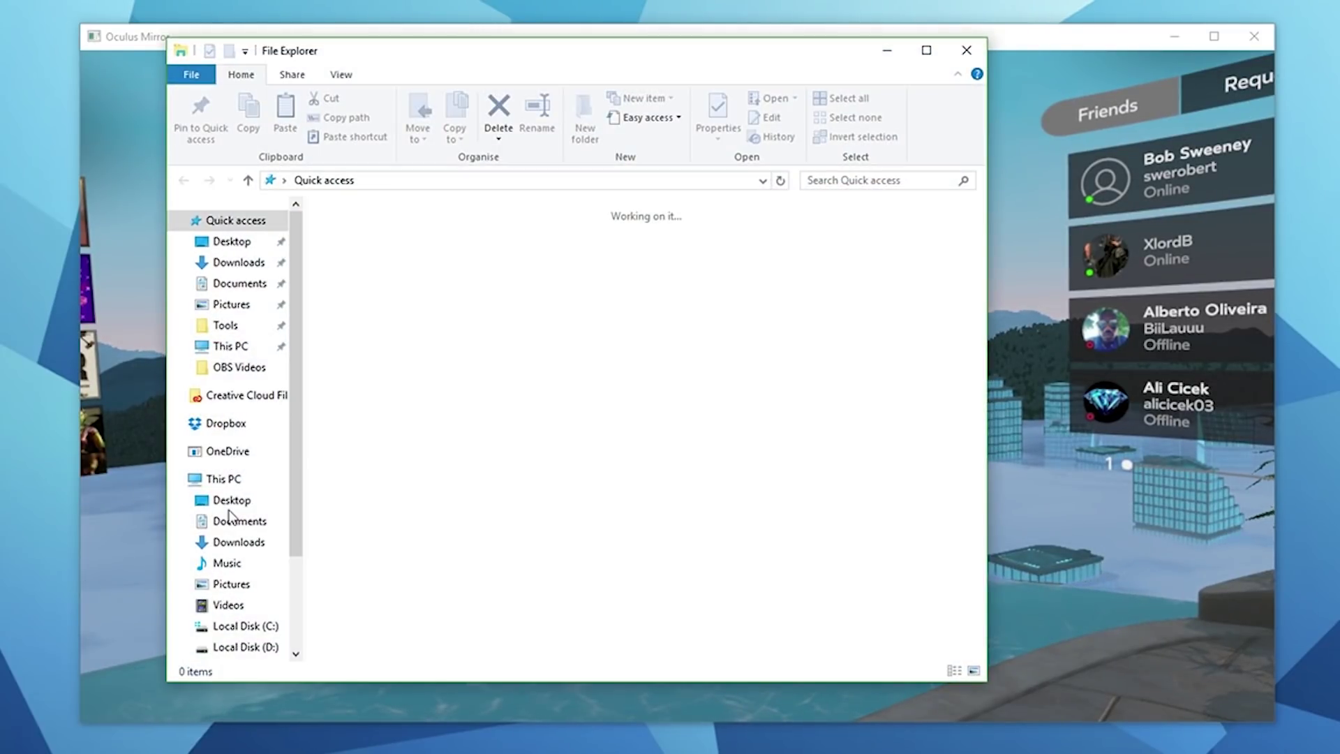
{"action": "scroll", "coordinate": [230, 516], "scroll_direction": "down", "scroll_amount": 2}
{"action": "left_click", "coordinate": [237, 590]}
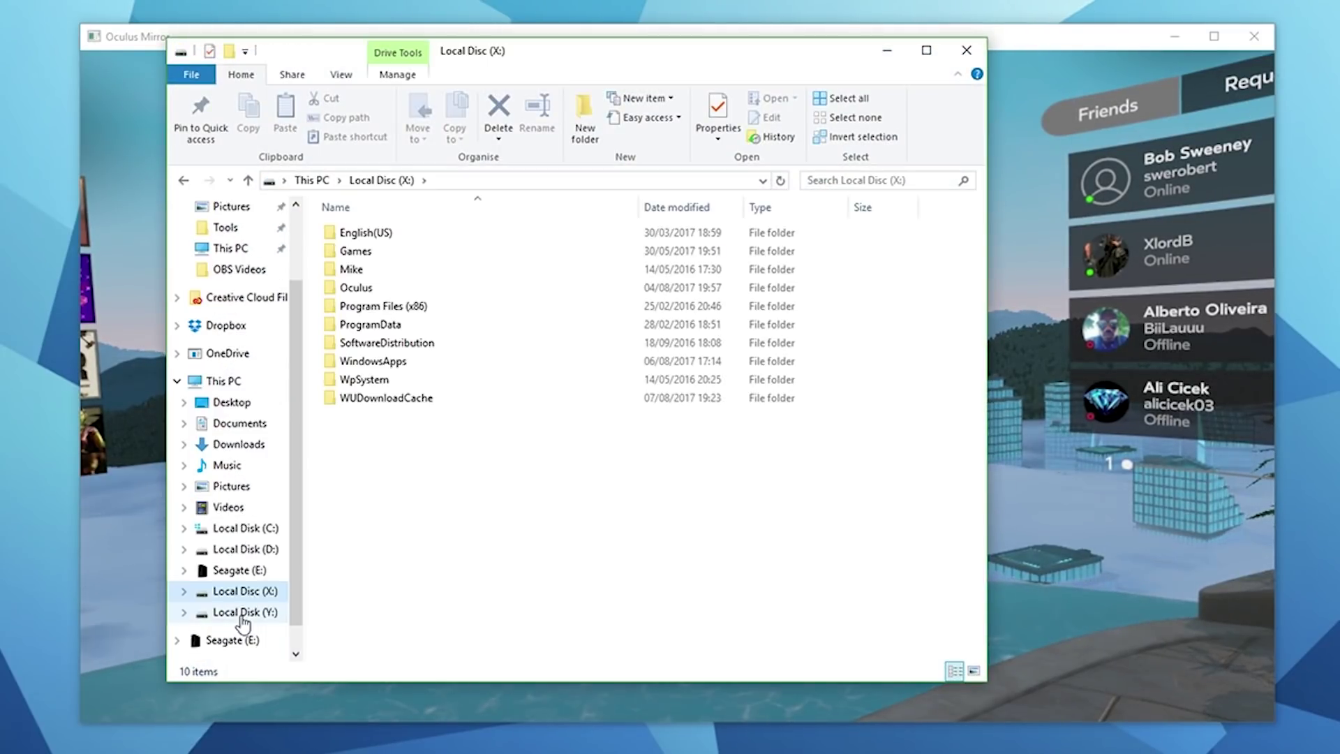
{"action": "double_click", "coordinate": [399, 283]}
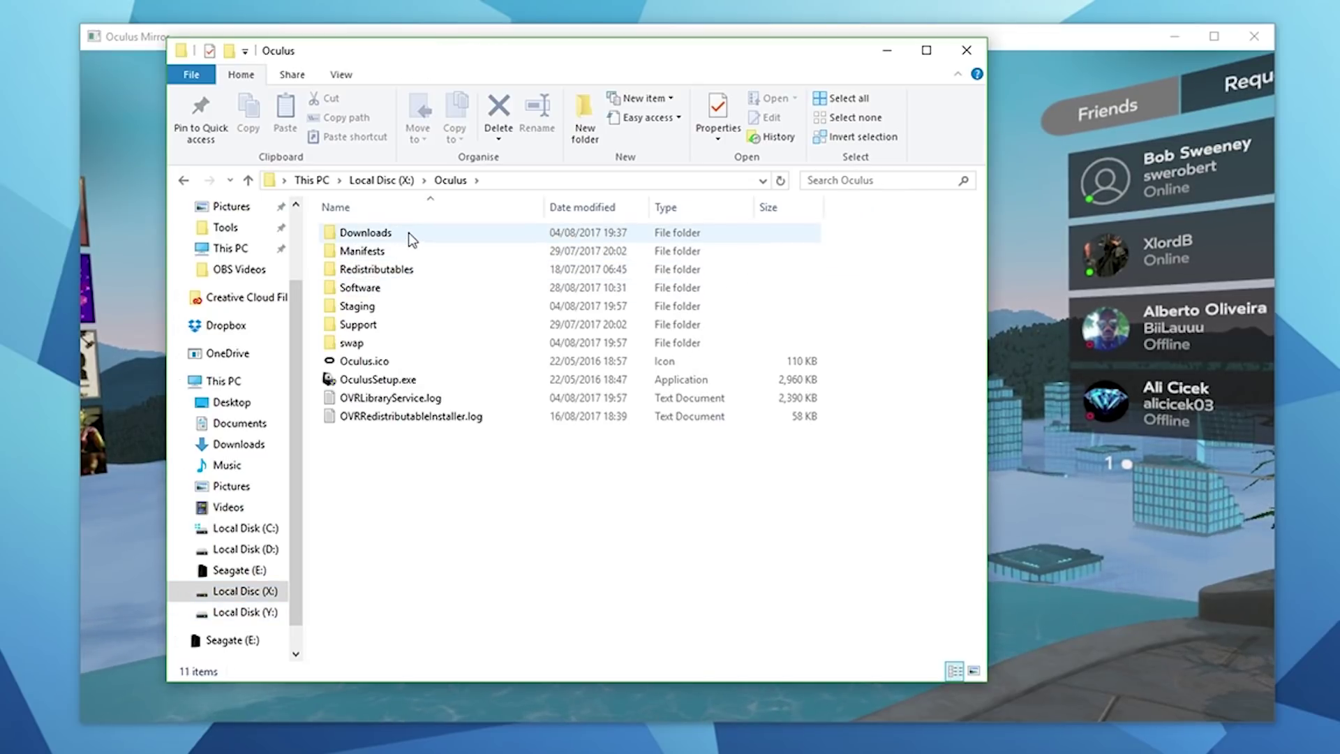
{"action": "double_click", "coordinate": [380, 325]}
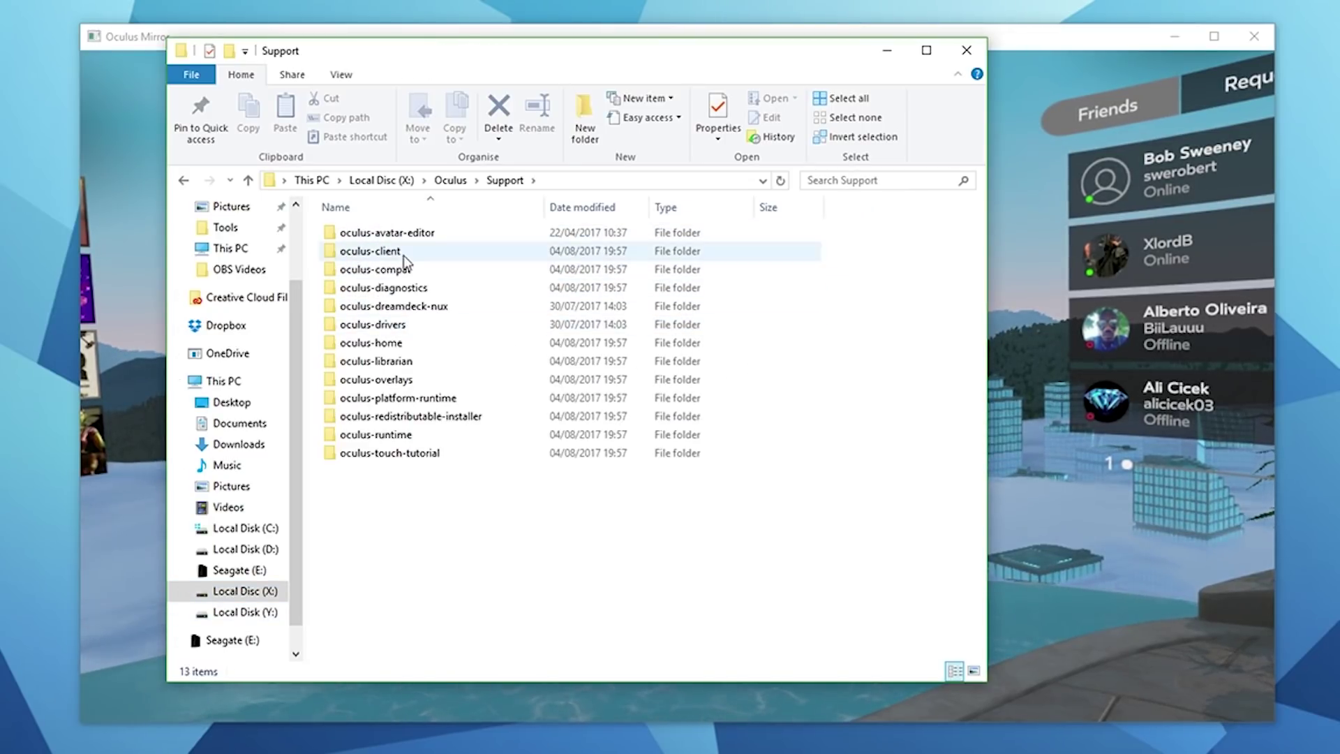
{"action": "double_click", "coordinate": [418, 287]}
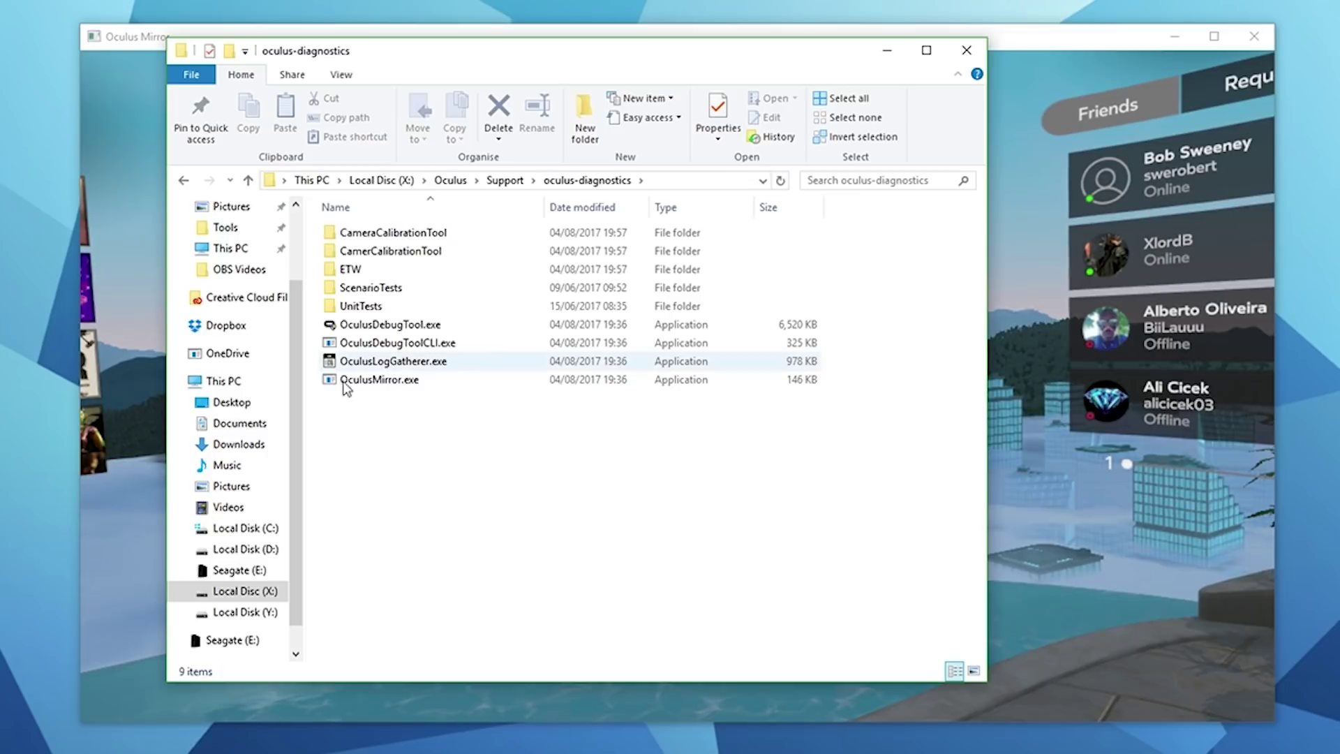
{"action": "left_click", "coordinate": [965, 51]}
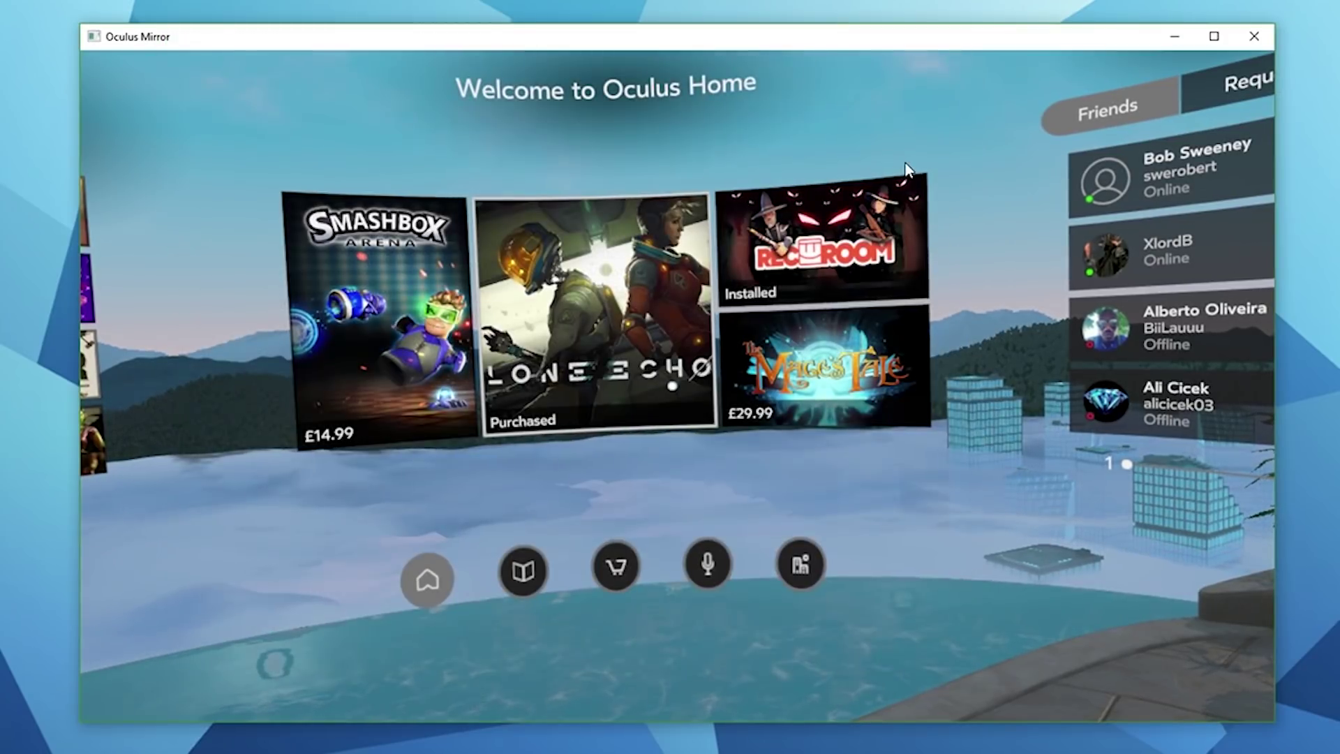